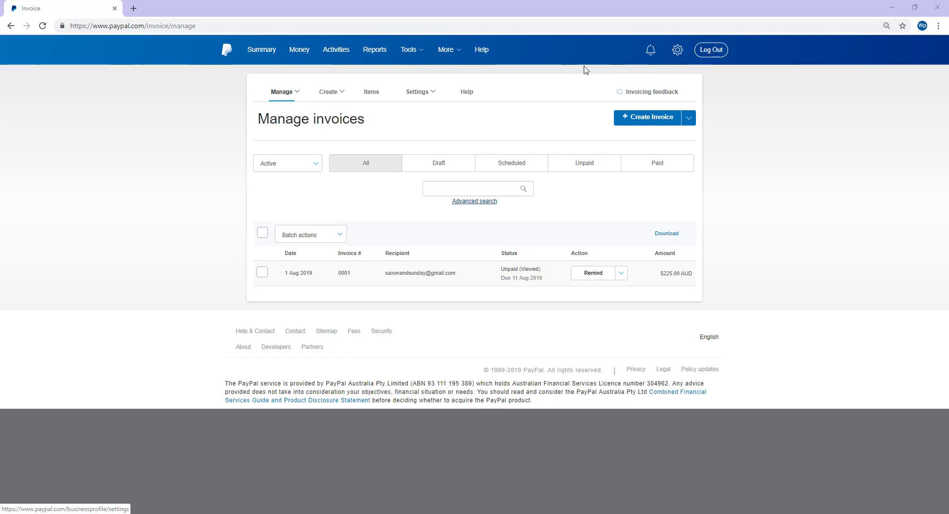
# Review the payment reminder form and the other available actions for the unpaid invoice.
pyautogui.moveTo(413, 55)
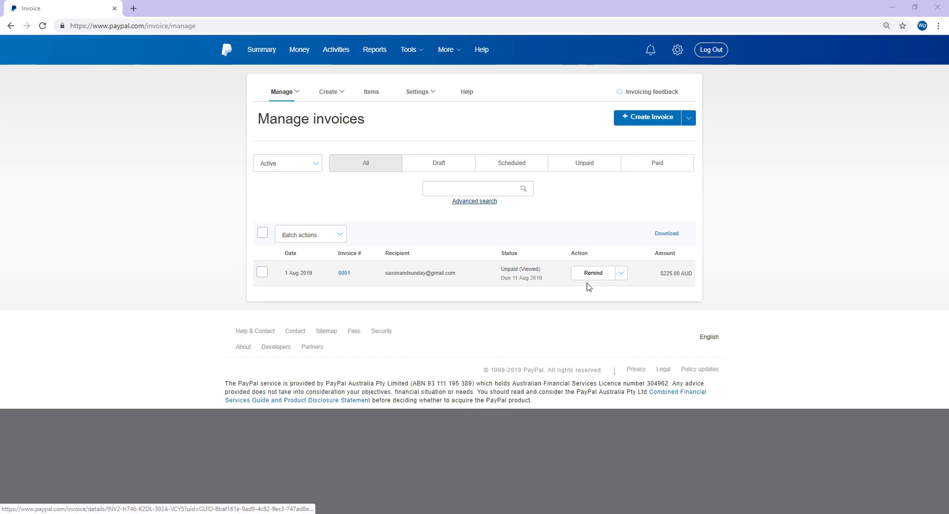
pyautogui.click(595, 278)
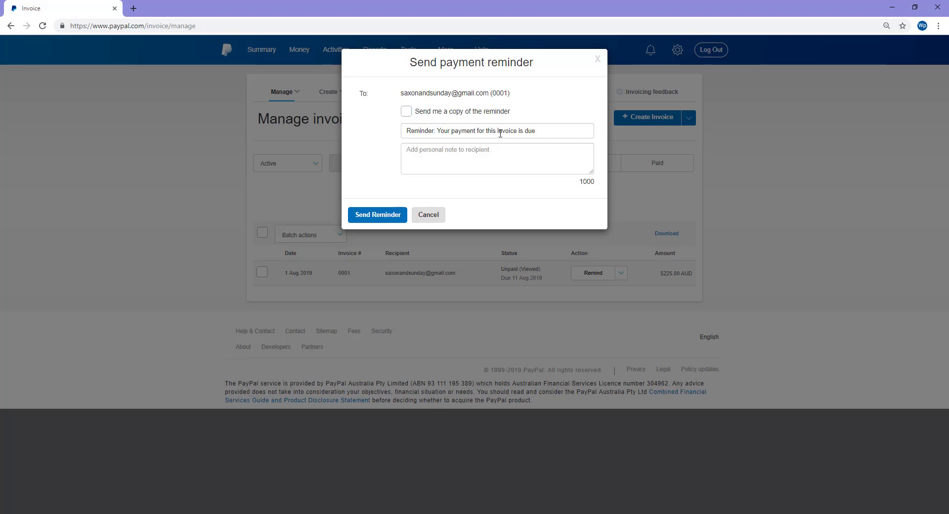
pyautogui.click(597, 59)
pyautogui.click(621, 273)
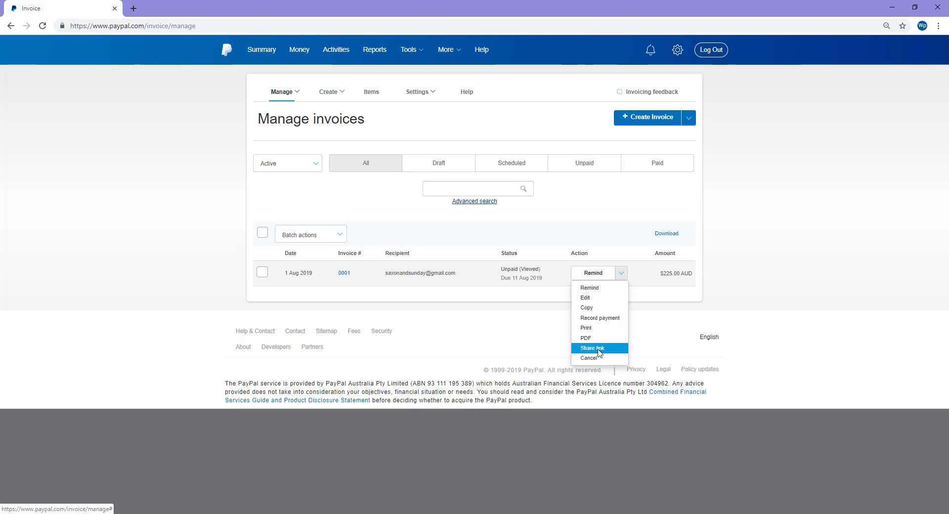
pyautogui.click(523, 330)
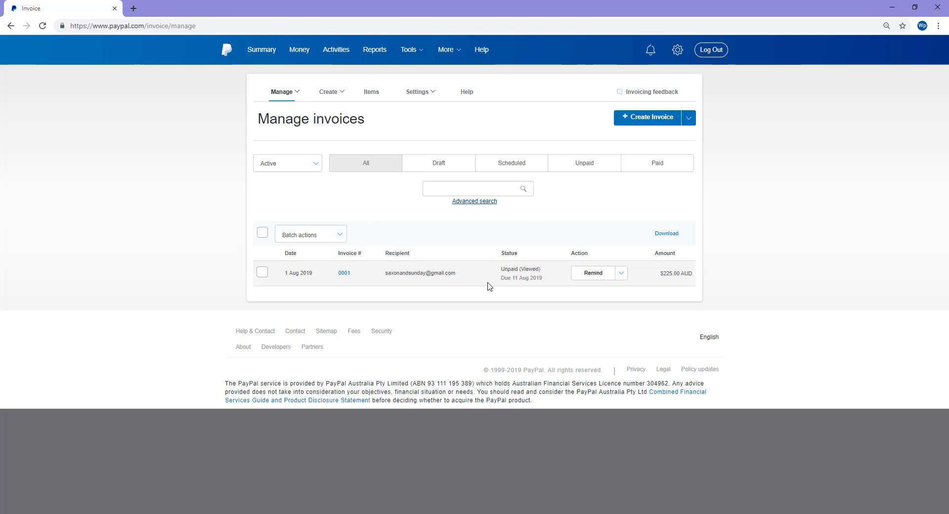
# Start creating a new invoice from the invoice management page.
pyautogui.click(328, 97)
pyautogui.click(688, 120)
pyautogui.click(673, 132)
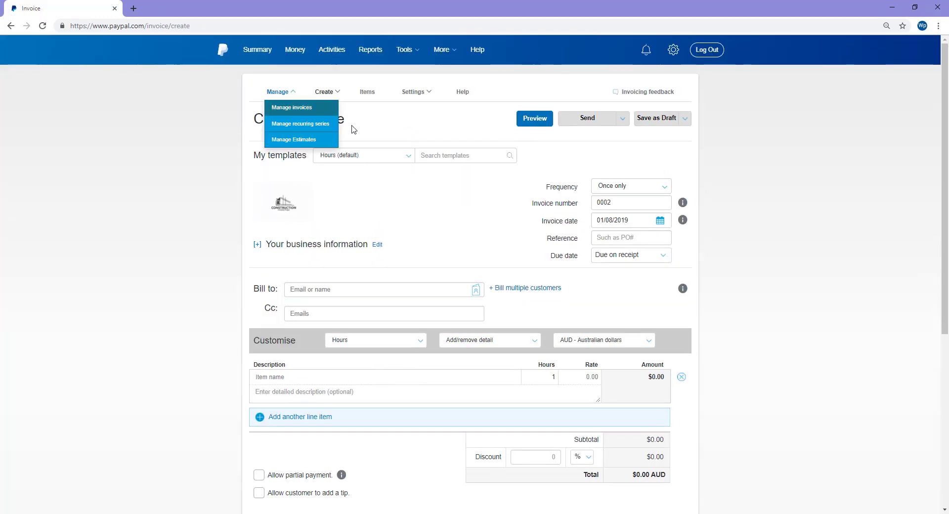
# Look over the blank invoice form and apply the Hours (default) template.
pyautogui.scroll(-5, 476, 250)
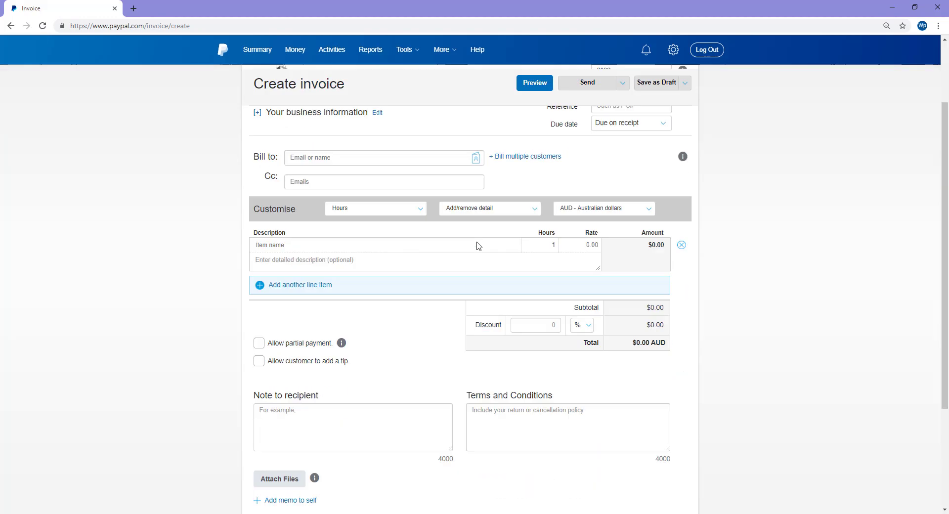
pyautogui.scroll(5, 684, 297)
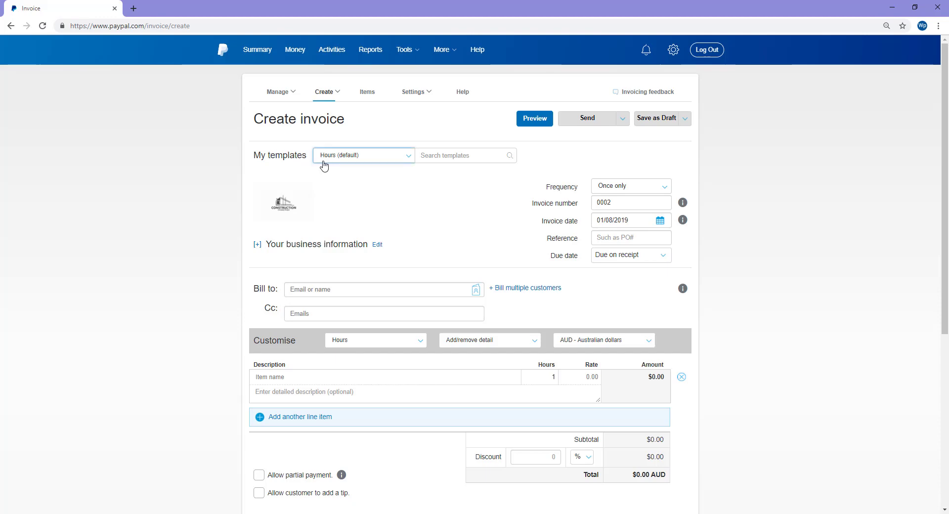
pyautogui.scroll(-4, 449, 327)
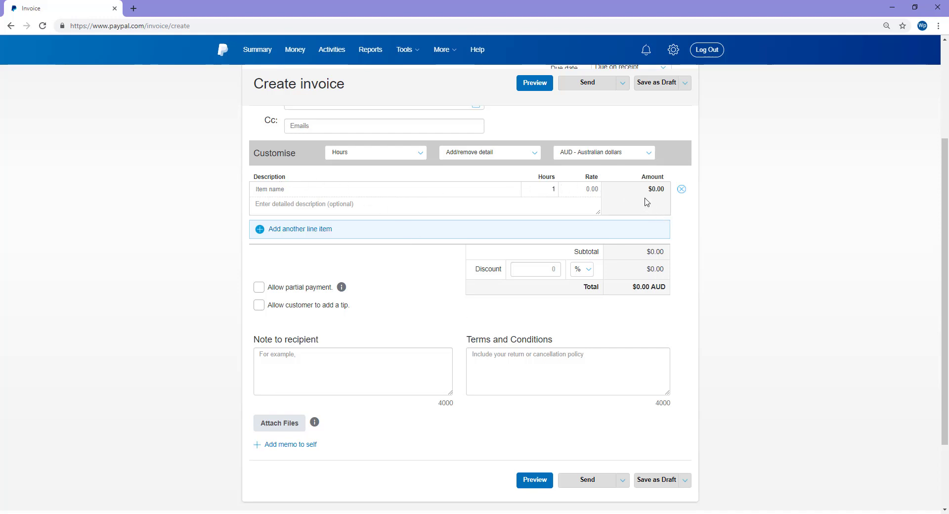
pyautogui.scroll(4, 598, 170)
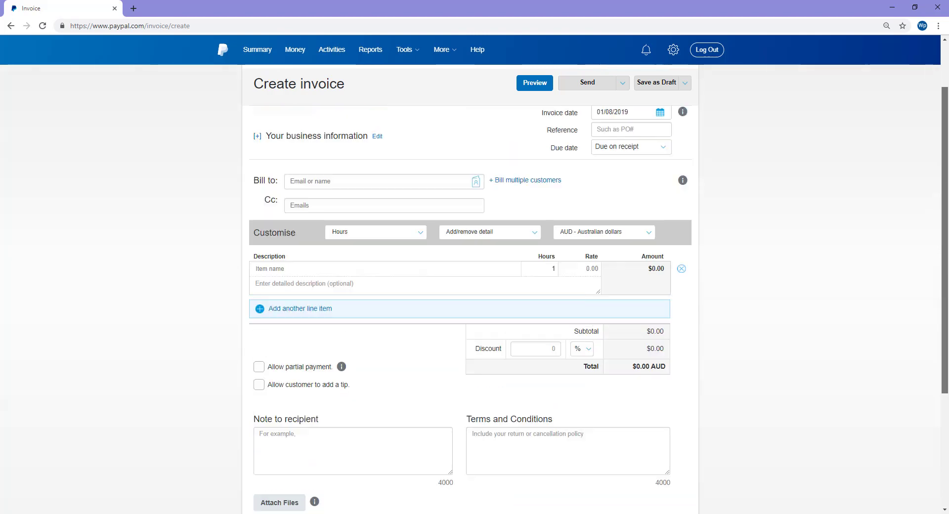
pyautogui.click(408, 157)
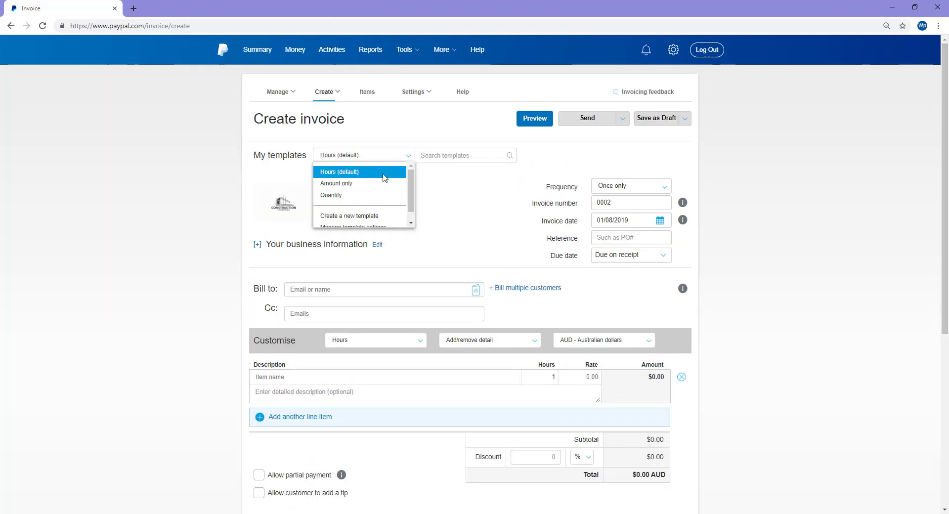
pyautogui.click(352, 173)
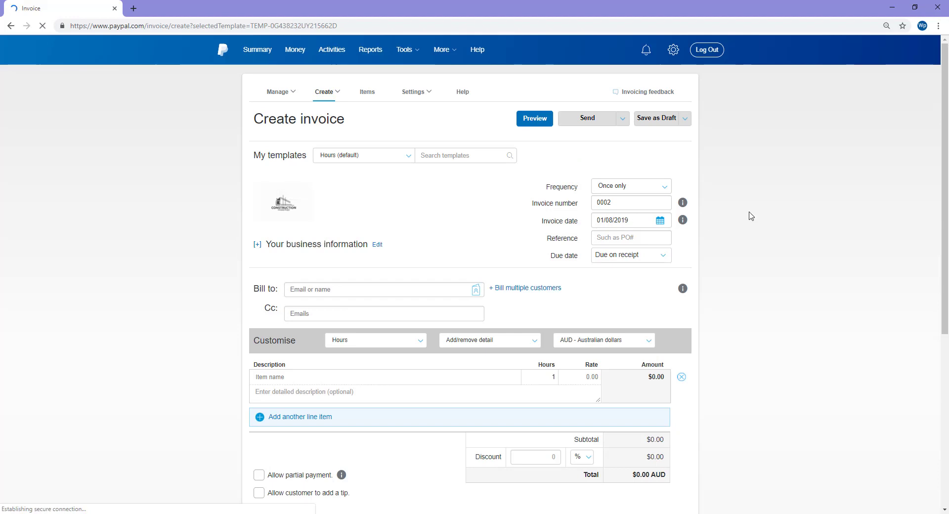
# Set the invoice frequency to Once only and the due date to Due in 10 days.
pyautogui.moveTo(280, 217)
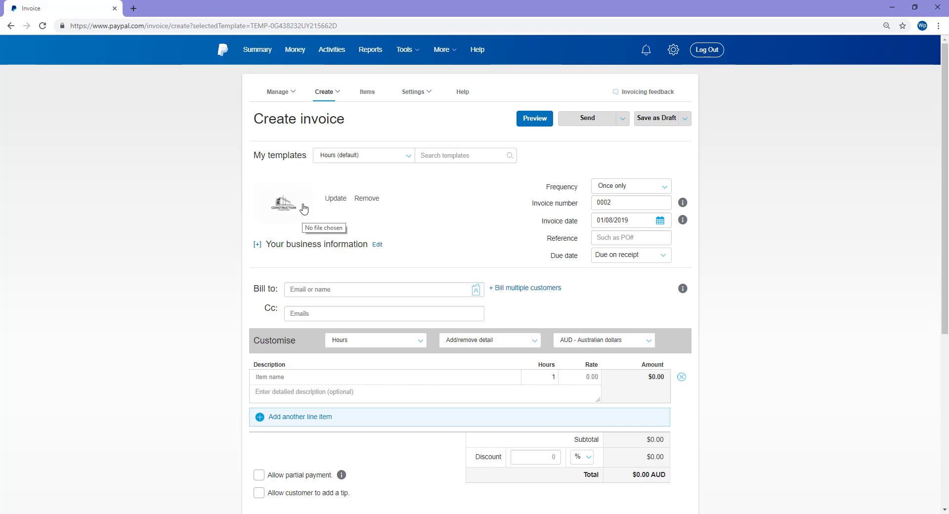
pyautogui.click(664, 189)
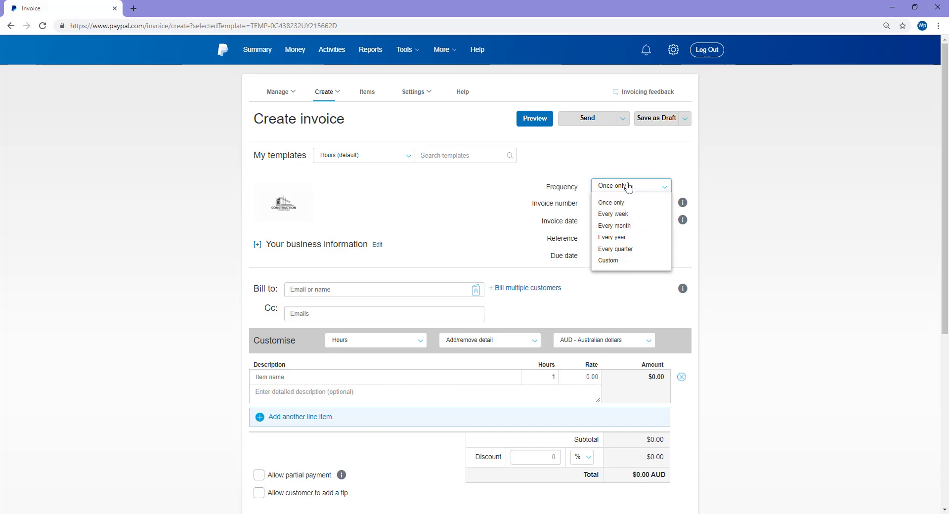
pyautogui.click(631, 203)
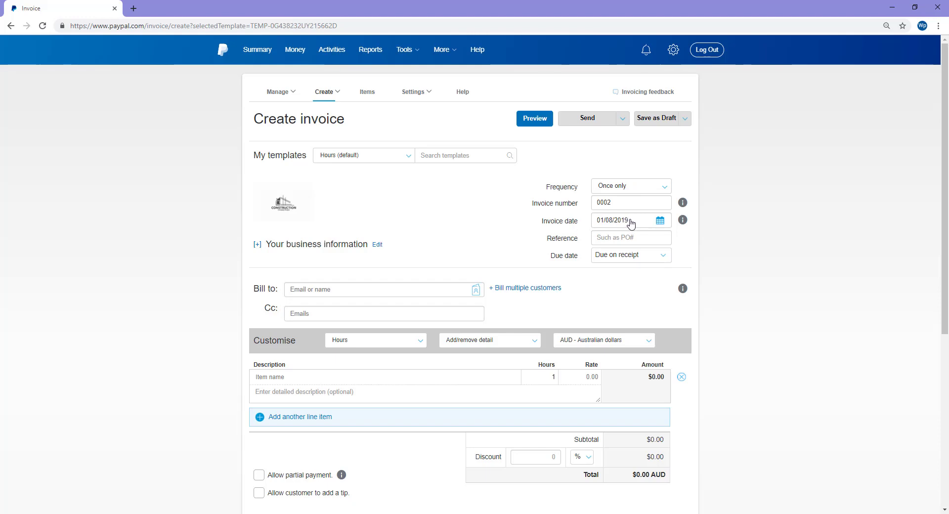
pyautogui.click(621, 255)
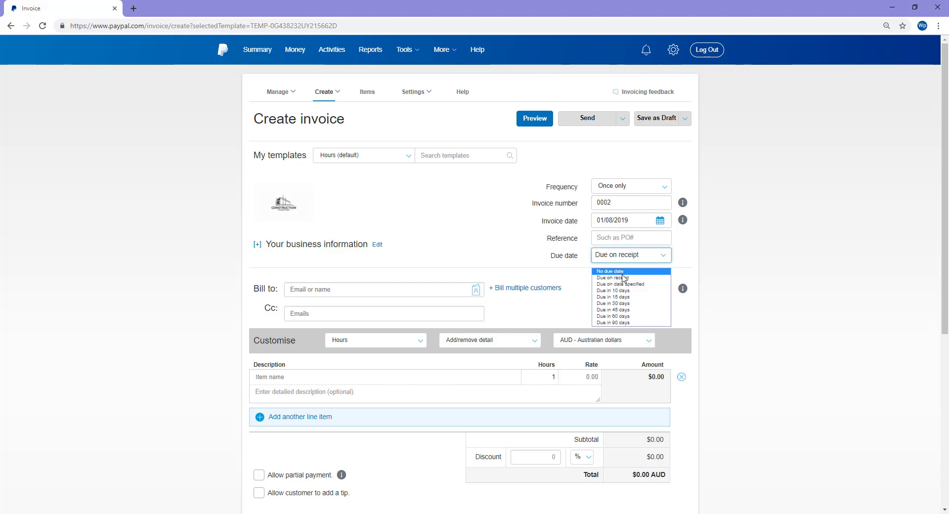
pyautogui.click(607, 290)
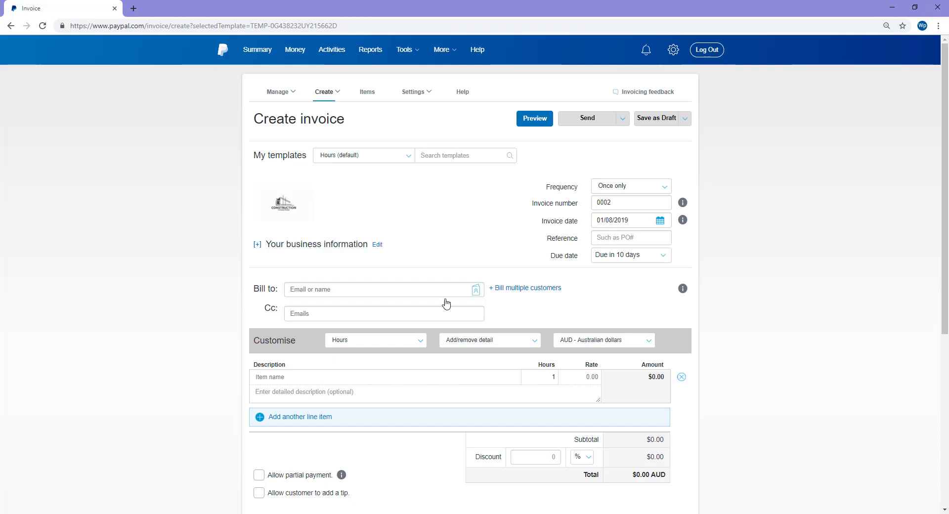
pyautogui.click(381, 291)
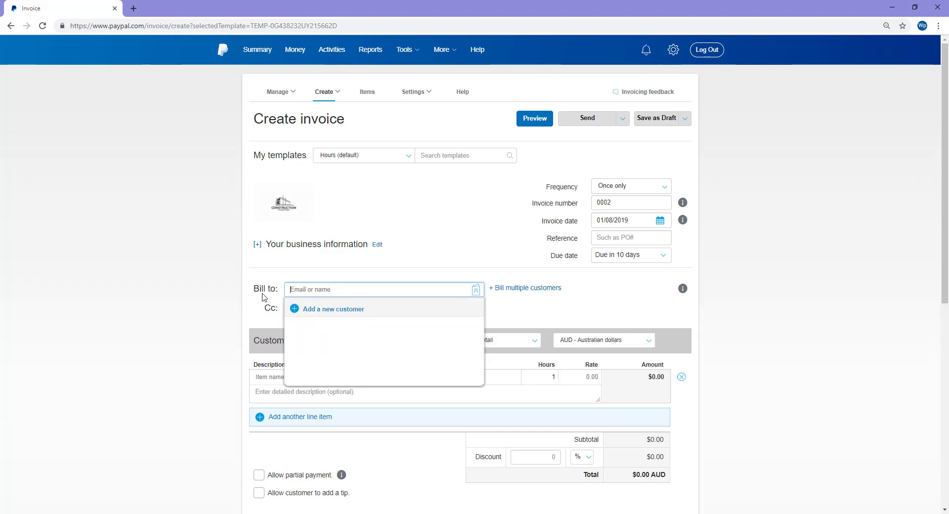
pyautogui.moveTo(256, 294); pyautogui.dragTo(282, 292)
pyautogui.click(296, 291)
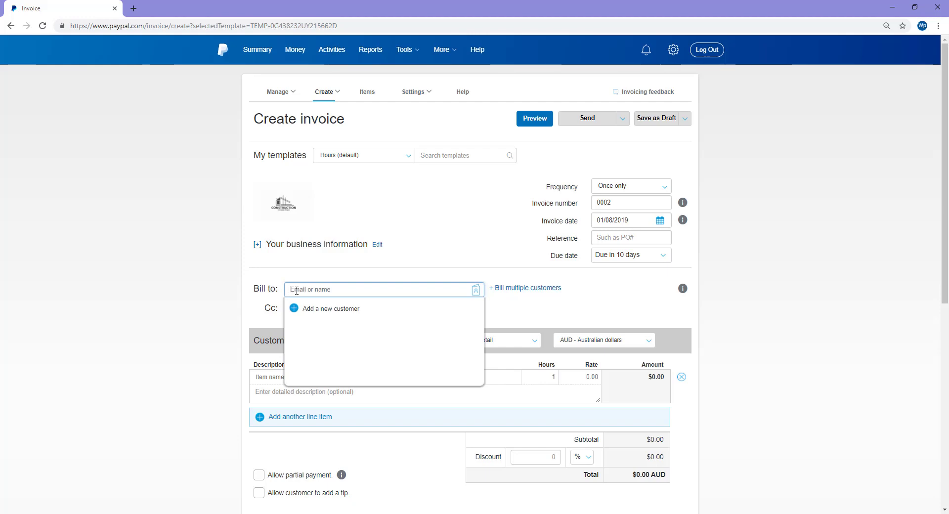
pyautogui.click(446, 261)
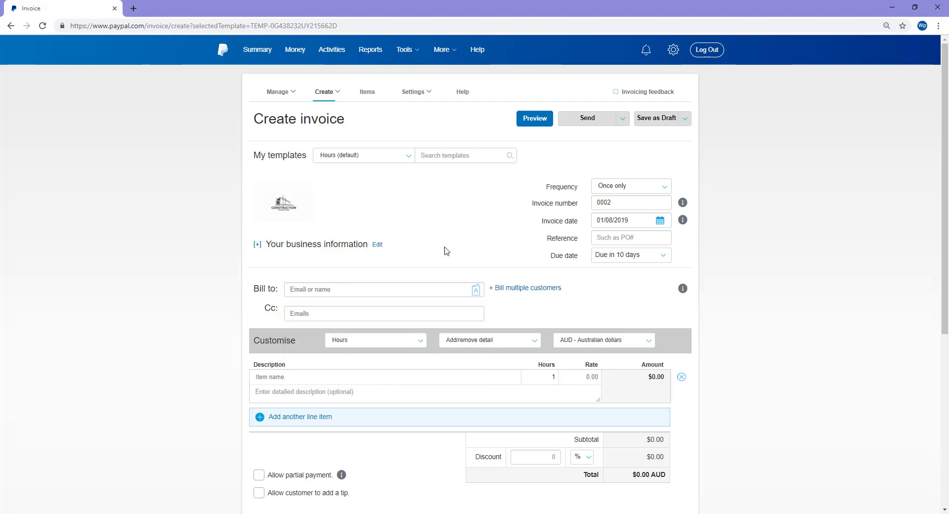
pyautogui.click(415, 94)
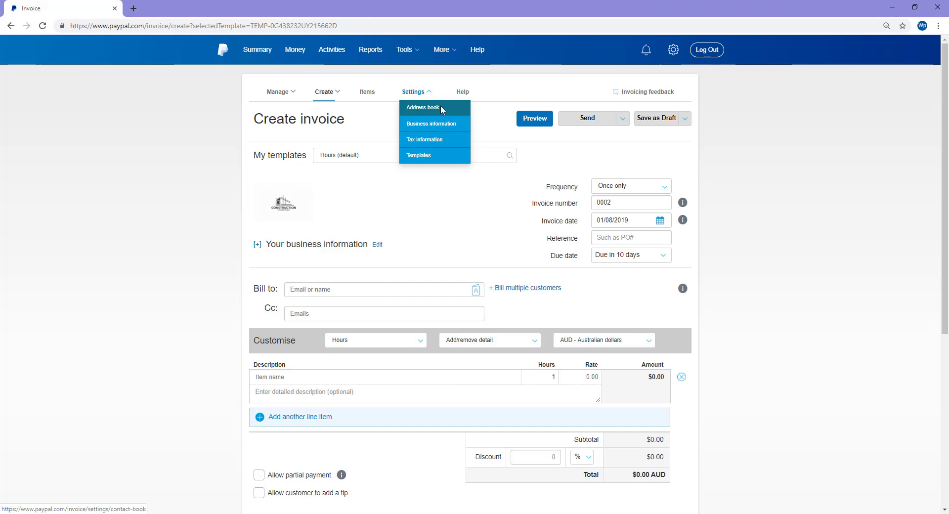
# Find the saved customer by e-mail and make them the invoice's Bill to recipient.
pyautogui.click(346, 288)
pyautogui.write('saxons')
pyautogui.write('ndsunday')
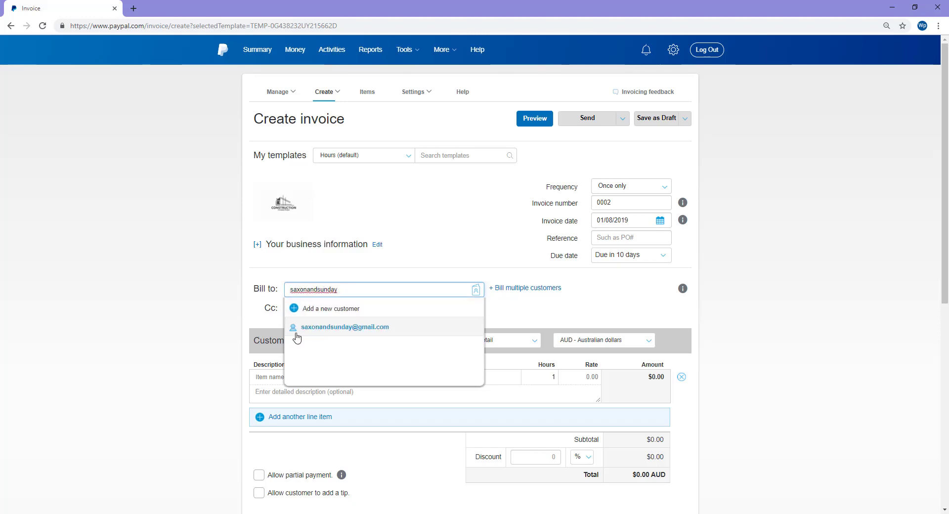
pyautogui.click(329, 327)
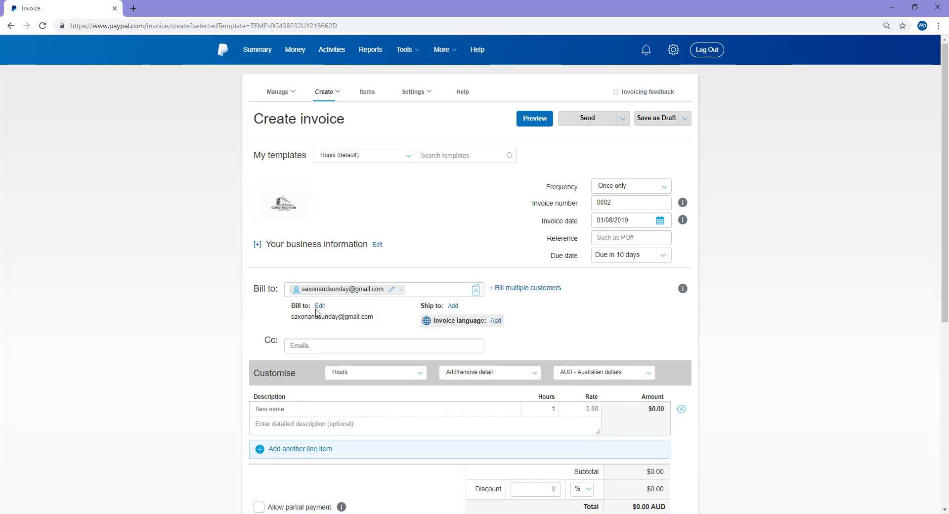
pyautogui.click(287, 347)
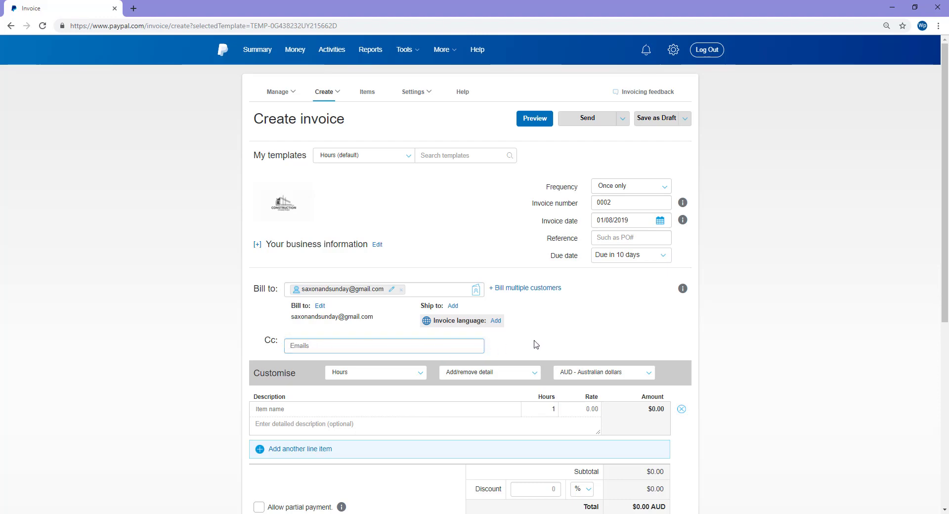
# Add the saved Building item, with its fence description, as the first line item.
pyautogui.scroll(-1, 530, 296)
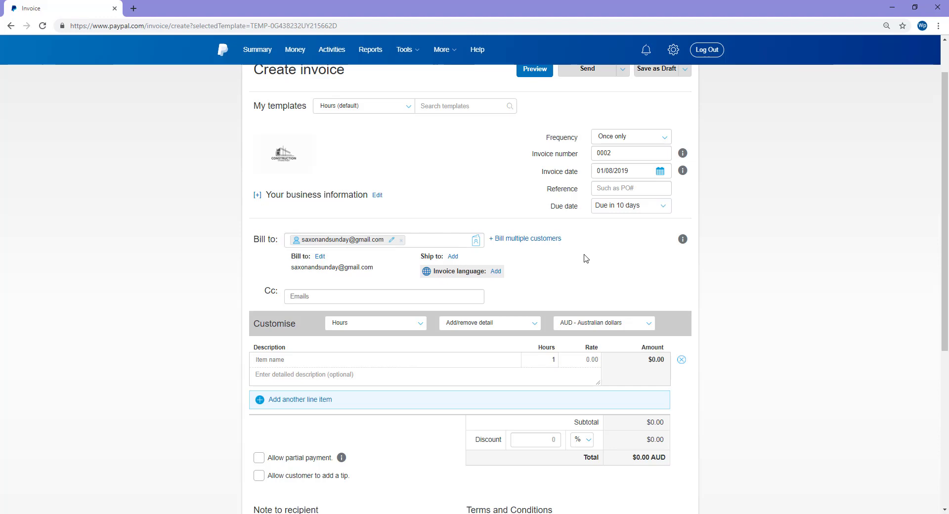
pyautogui.scroll(-3, 479, 264)
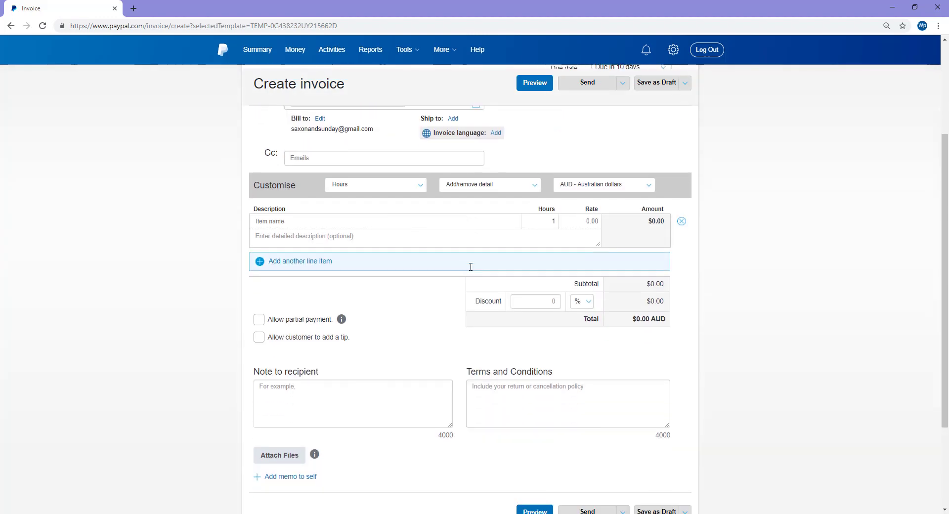
pyautogui.click(270, 172)
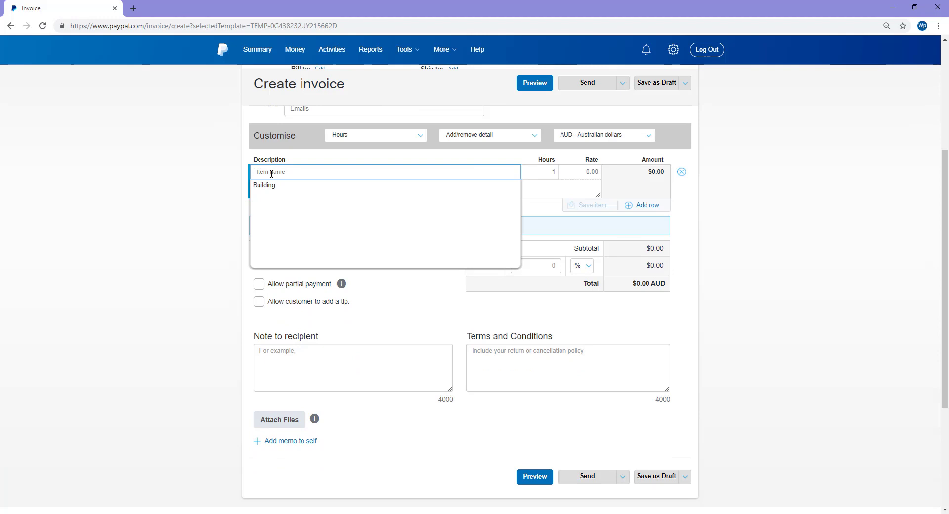
pyautogui.click(270, 185)
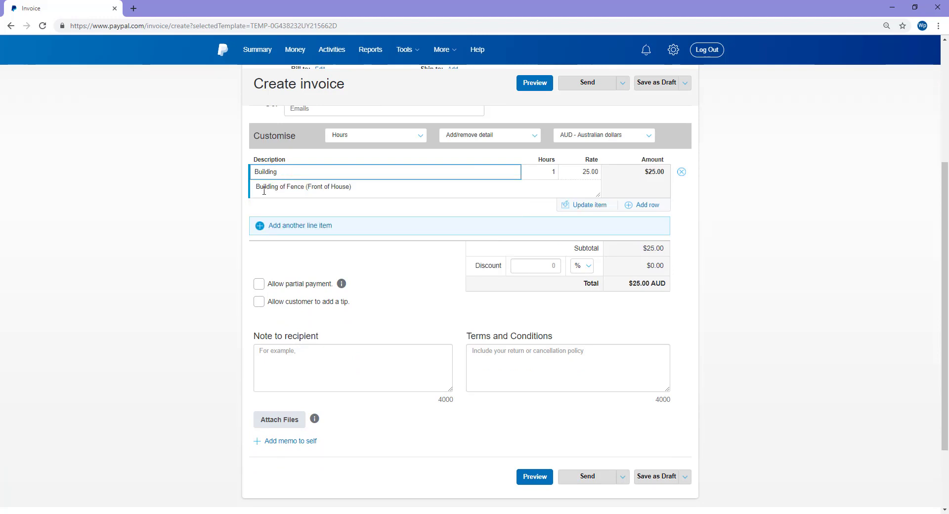
pyautogui.moveTo(261, 190); pyautogui.dragTo(368, 190)
pyautogui.click(370, 191)
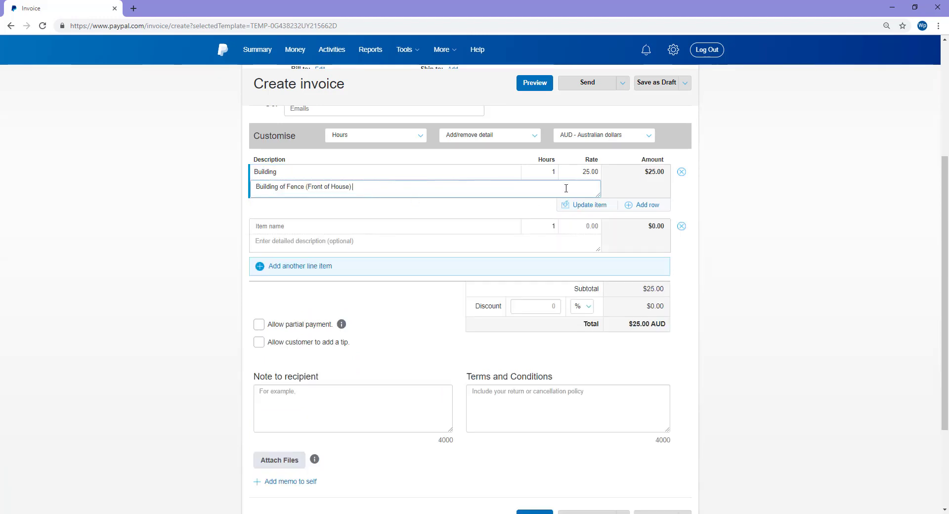
# Set the Building line to 15 hours at a rate of 30.00 and update the saved item.
pyautogui.doubleClick(553, 173)
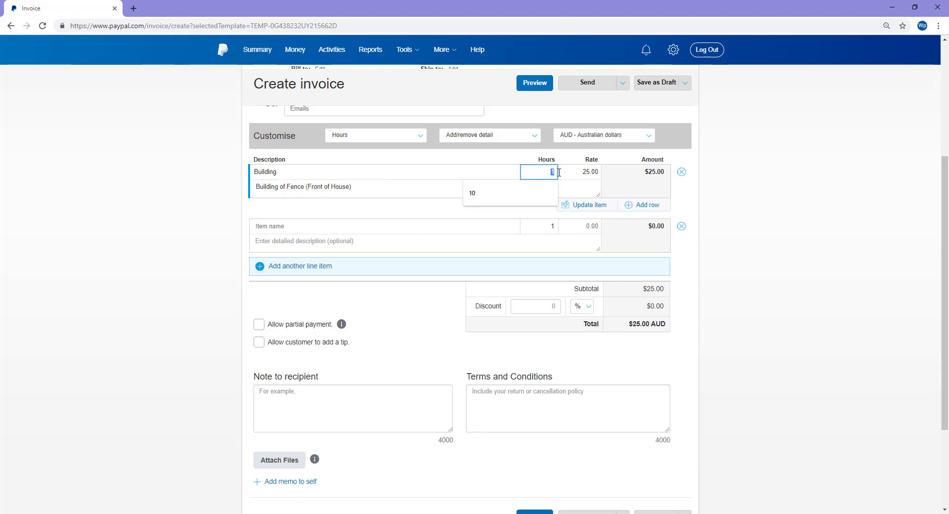
pyautogui.write('15')
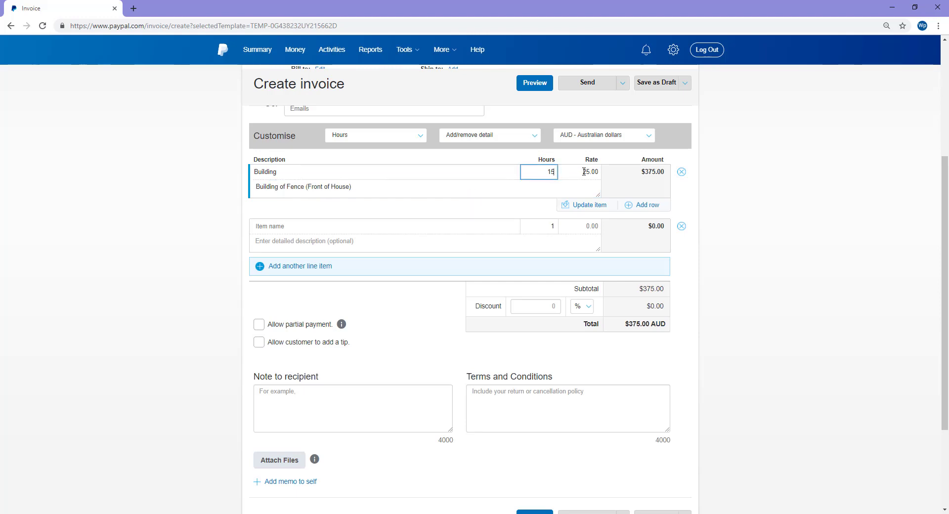
pyautogui.doubleClick(584, 172)
pyautogui.write('30.00')
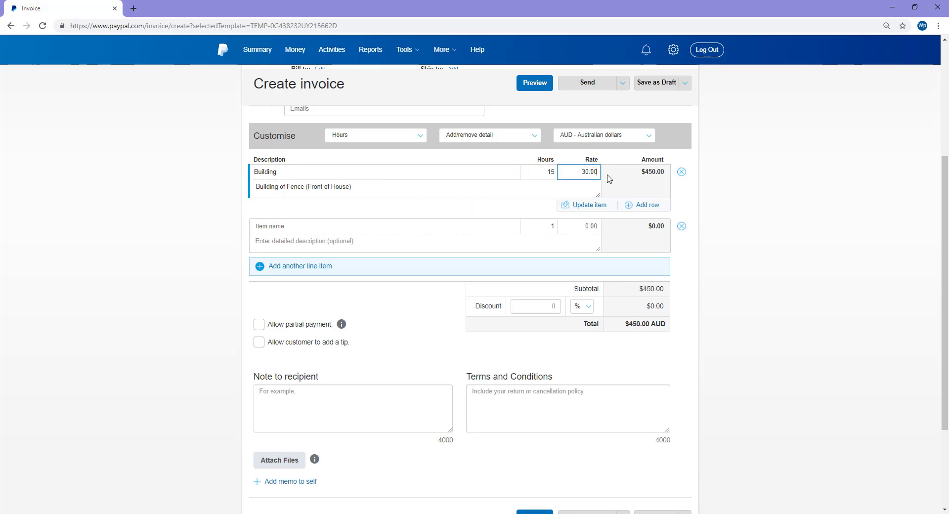
pyautogui.click(800, 158)
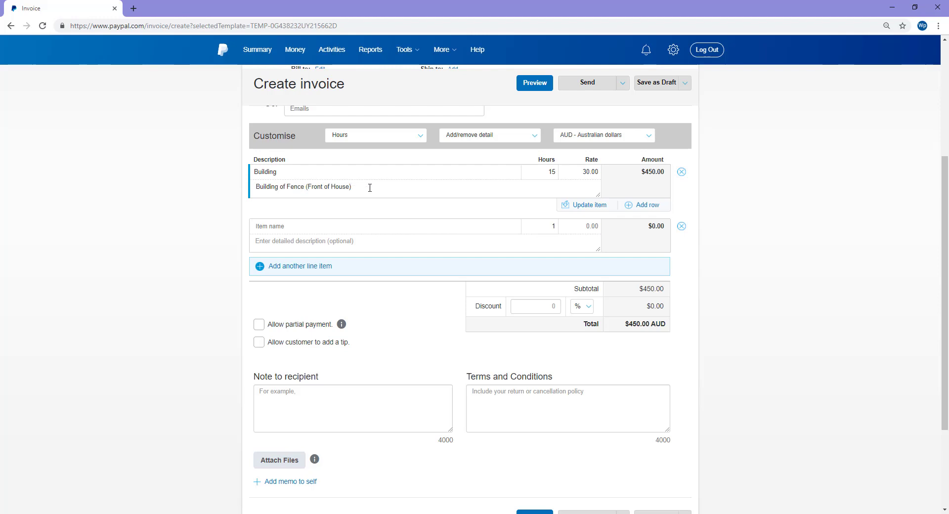
pyautogui.click(591, 207)
# Add a second line item named Bricks with the description "Bricklaying (Front House)".
pyautogui.click(274, 226)
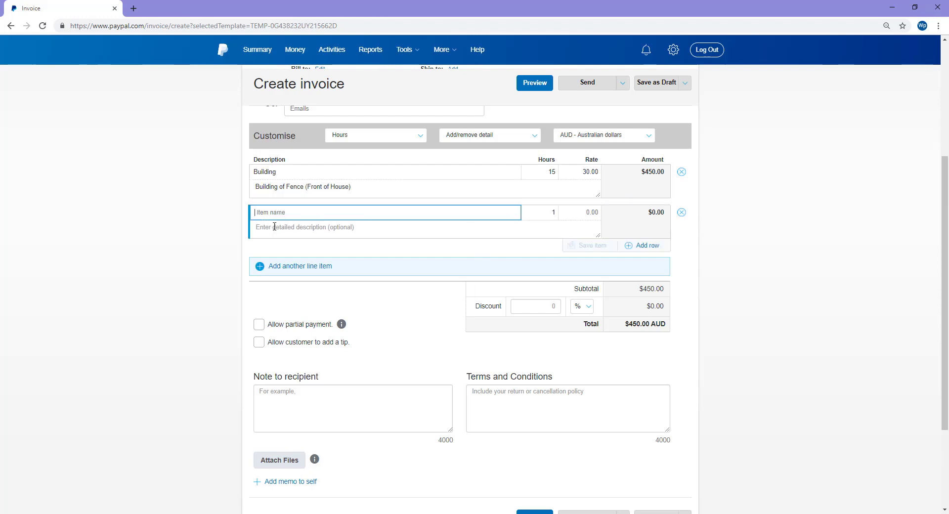
pyautogui.write('Bricks')
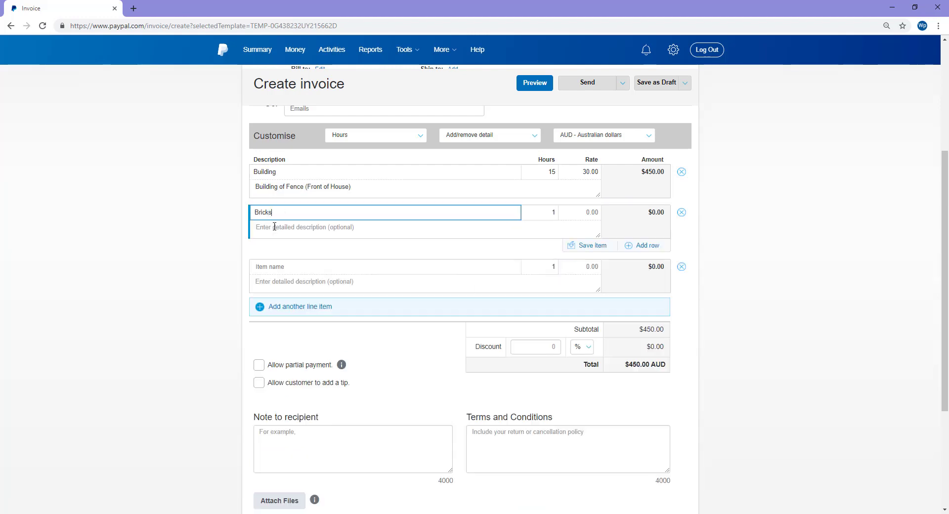
pyautogui.click(274, 226)
pyautogui.write('Bricklaying (Fr')
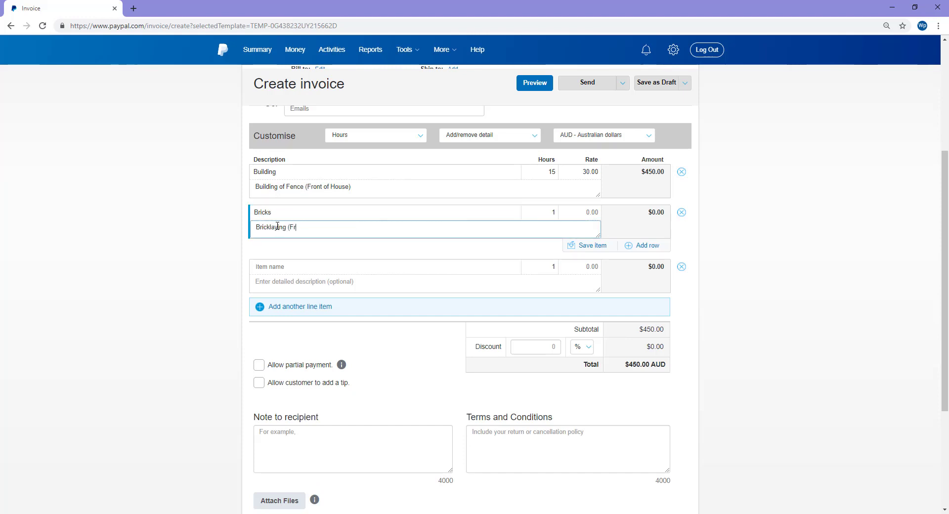
pyautogui.write('ont House)')
# Set the Bricks line to 10 hours at a rate of 35.00 and save it as a reusable item.
pyautogui.click(548, 212)
pyautogui.write('10')
pyautogui.click(582, 211)
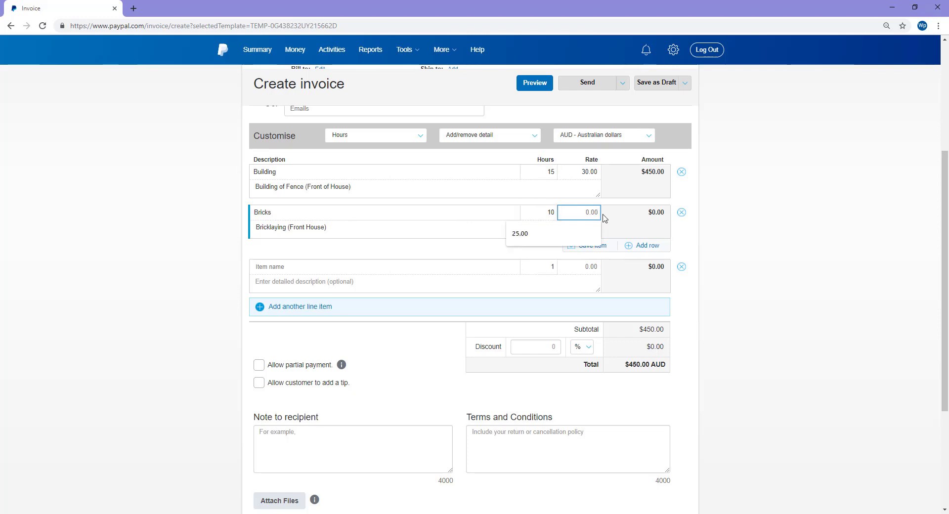
pyautogui.write('35.00')
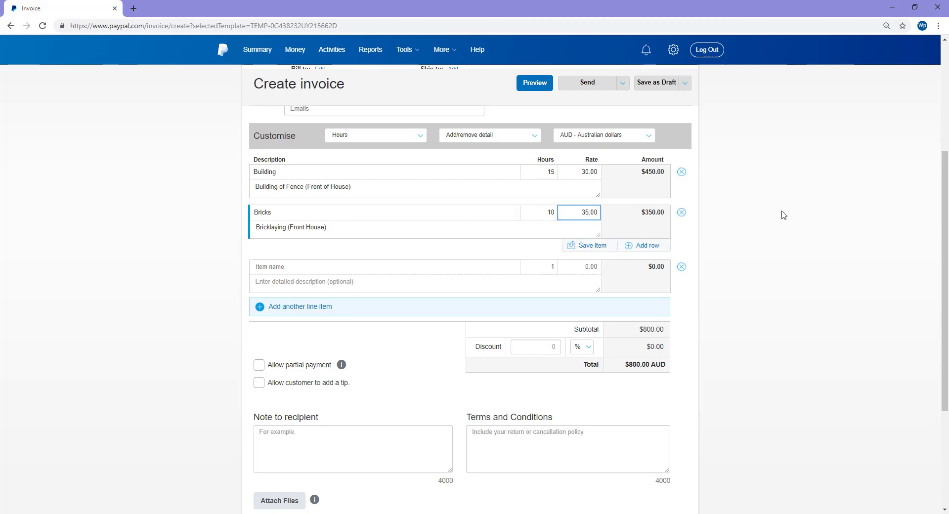
pyautogui.click(782, 215)
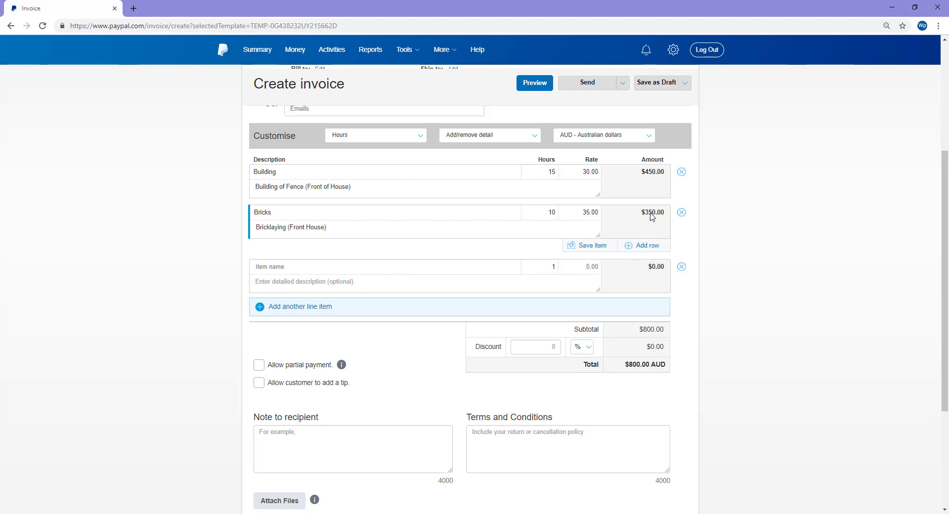
pyautogui.click(589, 247)
# Apply a 10% discount to the whole invoice and check the total.
pyautogui.click(553, 347)
pyautogui.write('10')
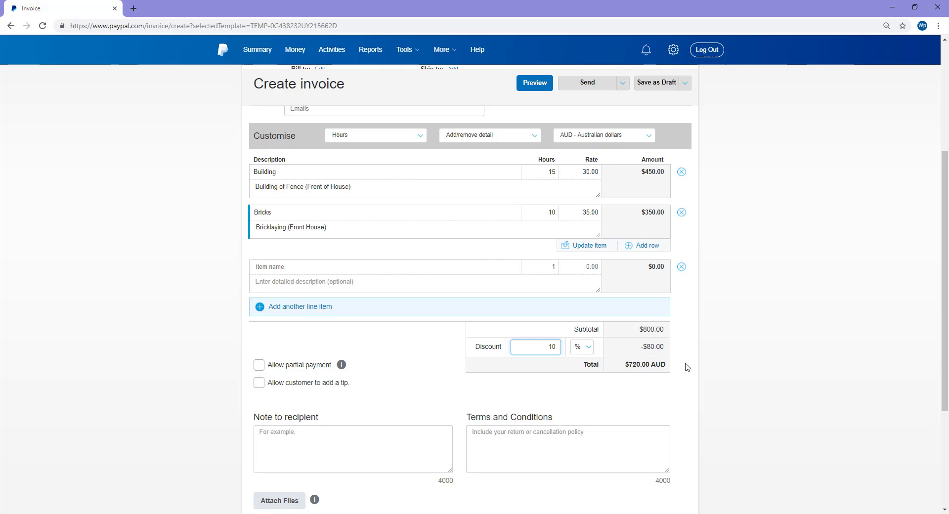
pyautogui.moveTo(626, 366); pyautogui.dragTo(668, 373)
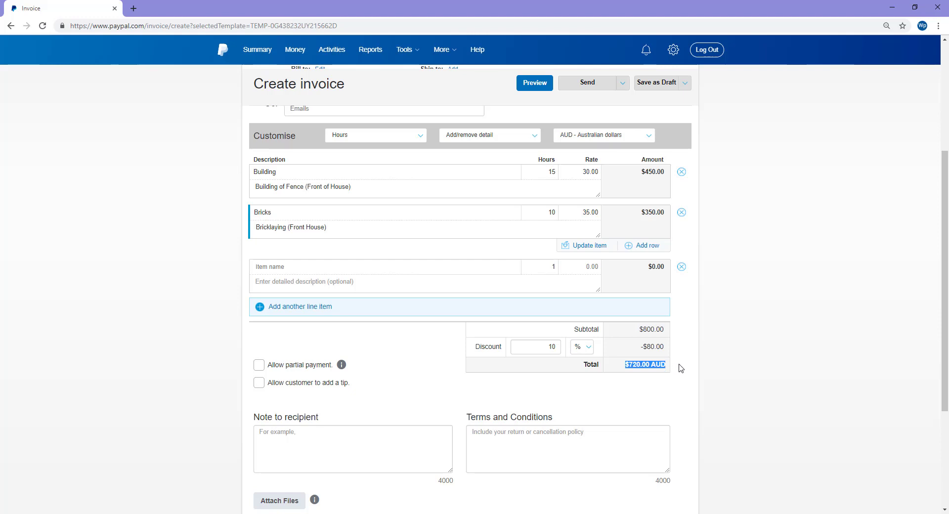
pyautogui.click(677, 370)
# Review the details that can be added to the invoice and enable Tax for the line items.
pyautogui.scroll(5, 677, 370)
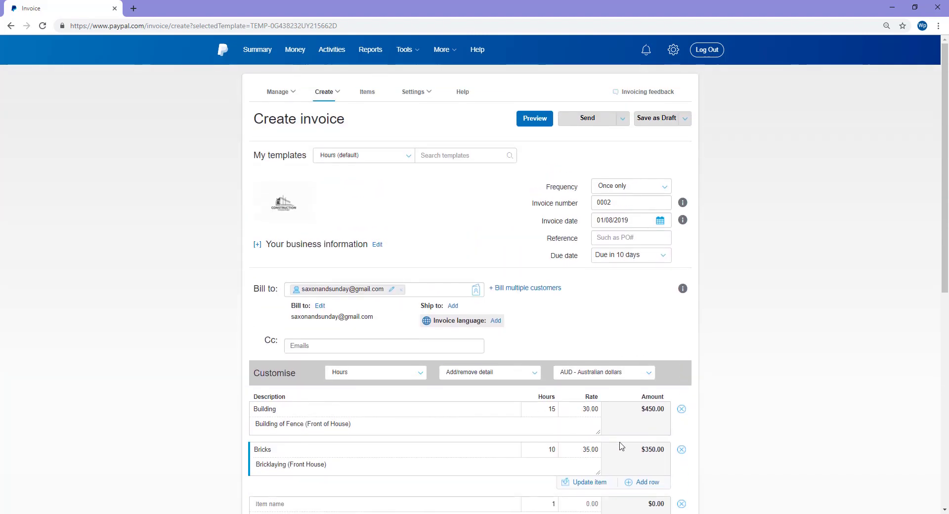
pyautogui.scroll(-3, 671, 430)
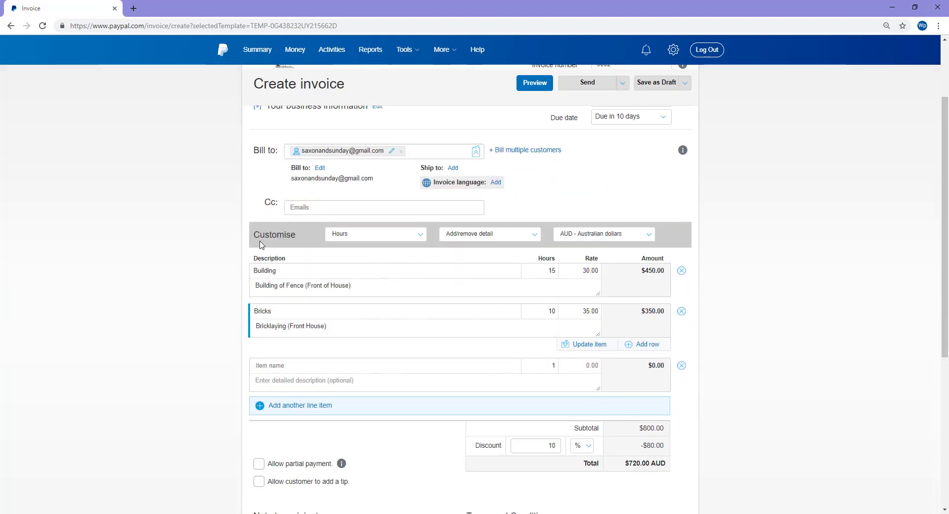
pyautogui.click(511, 238)
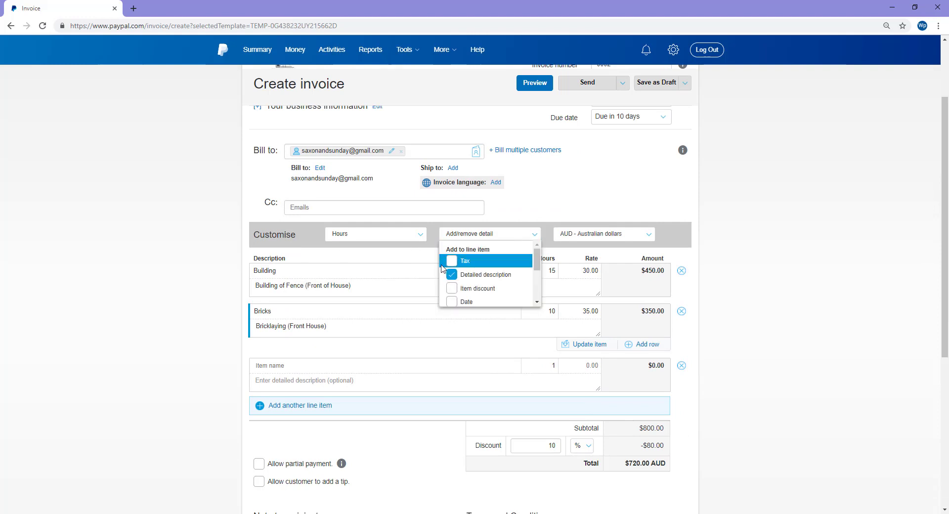
pyautogui.scroll(-2, 501, 288)
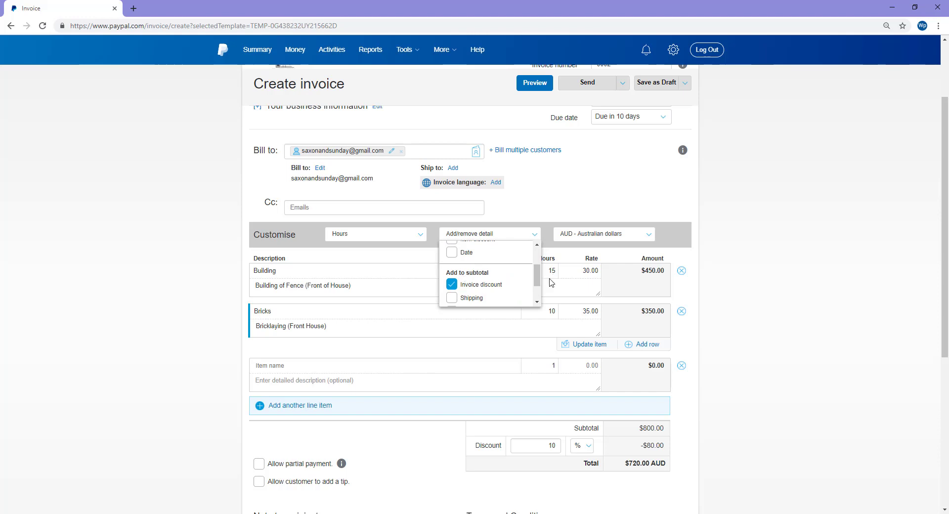
pyautogui.moveTo(540, 285); pyautogui.dragTo(537, 258)
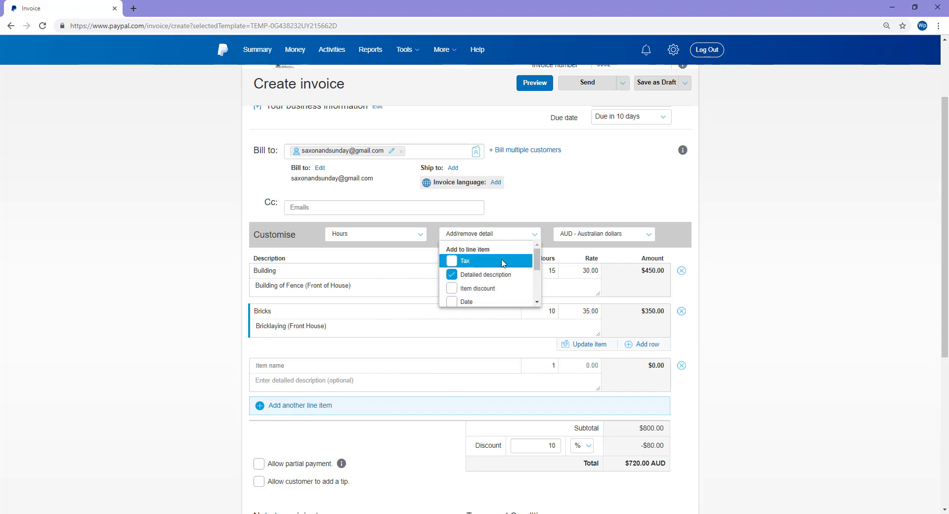
pyautogui.click(452, 262)
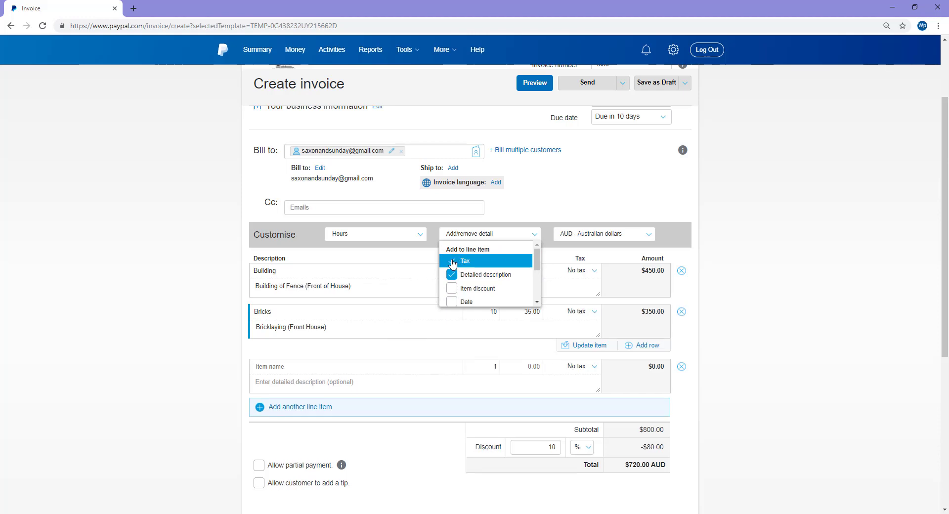
pyautogui.click(683, 288)
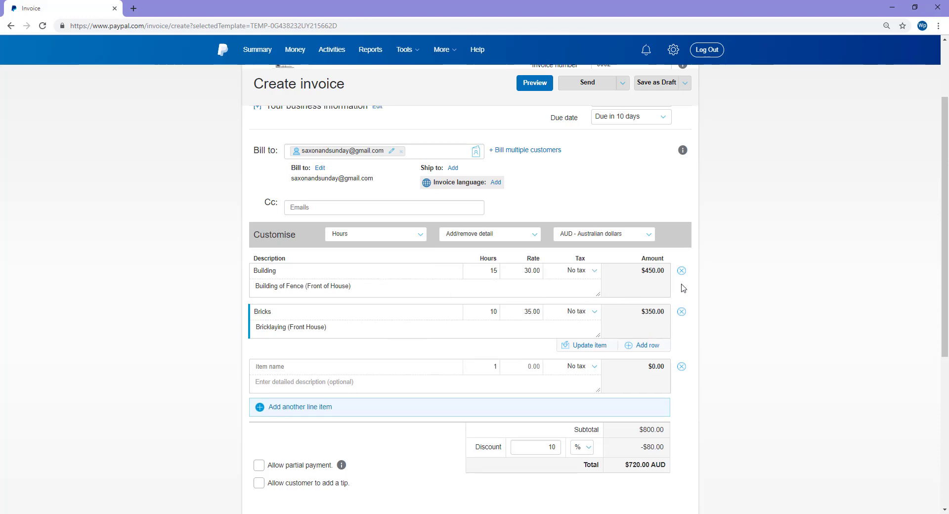
# Create a new tax named Government Tax at 5% for the Building line.
pyautogui.click(593, 273)
pyautogui.click(575, 312)
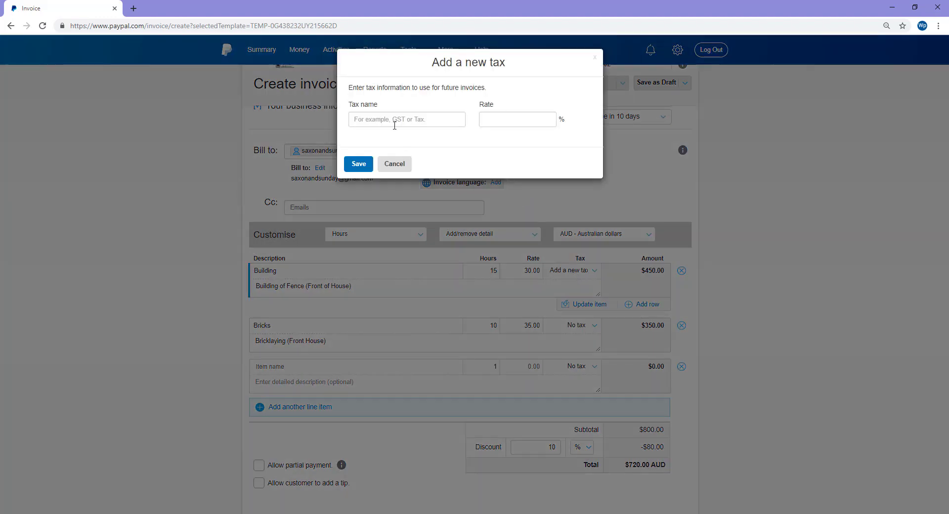
pyautogui.click(393, 122)
pyautogui.write('Government Tax')
pyautogui.click(531, 126)
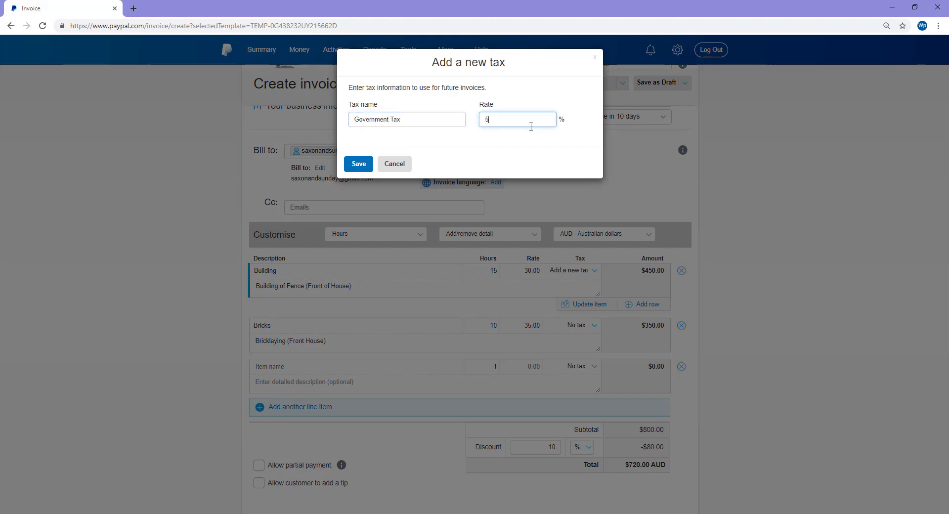
pyautogui.click(360, 163)
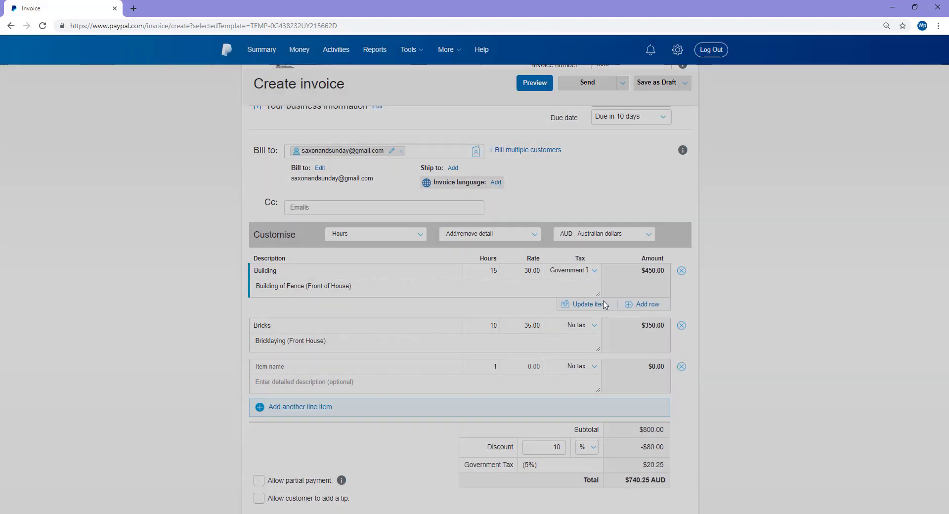
# Apply Government Tax to the Bricks line and update the saved item.
pyautogui.scroll(-1, 594, 282)
pyautogui.click(594, 276)
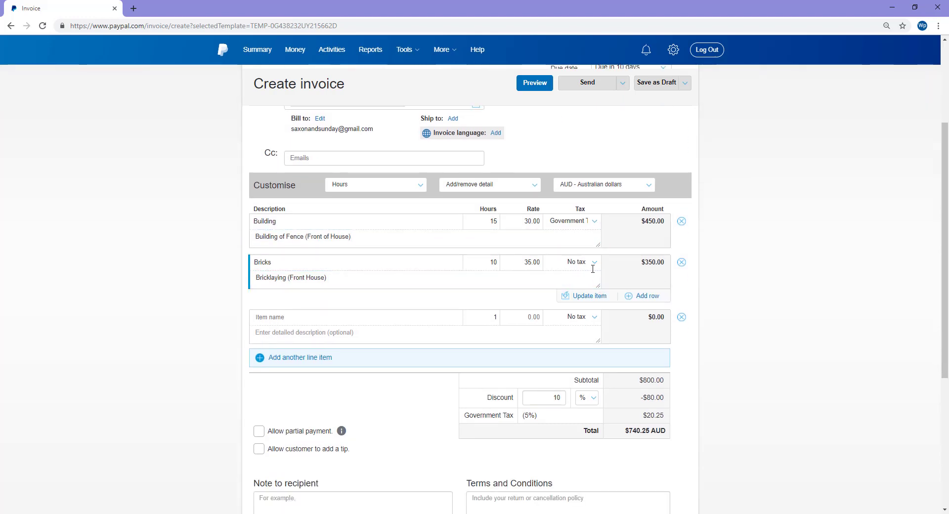
pyautogui.click(595, 264)
pyautogui.click(582, 303)
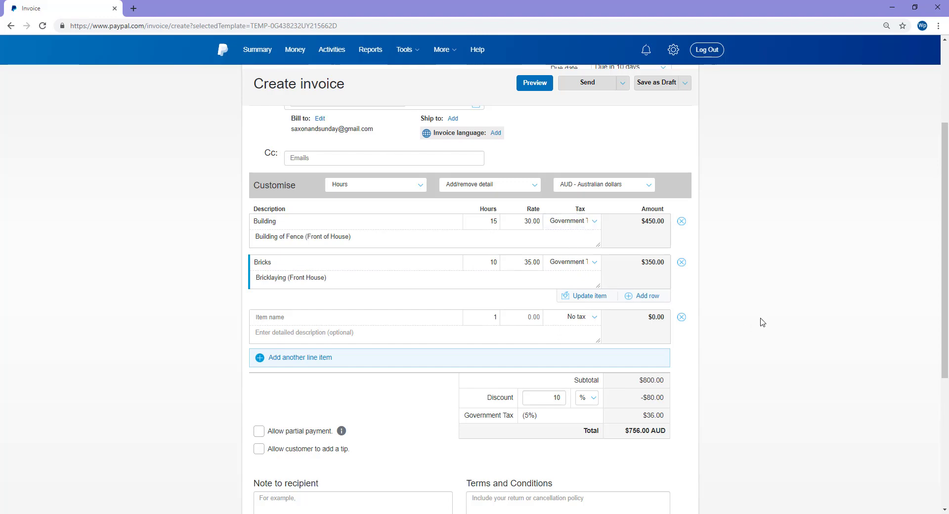
pyautogui.click(599, 297)
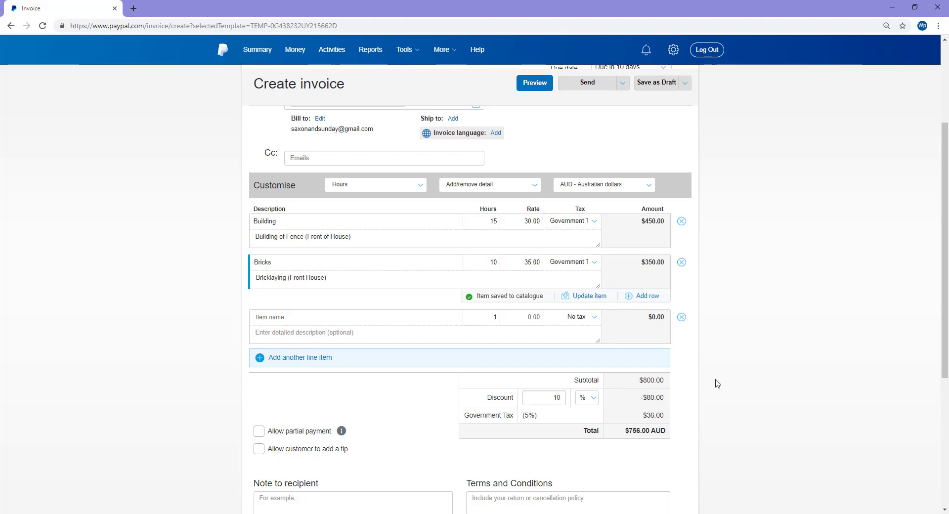
# Check the tax amount in the invoice summary and allow the customer to add a tip.
pyautogui.scroll(-2, 714, 384)
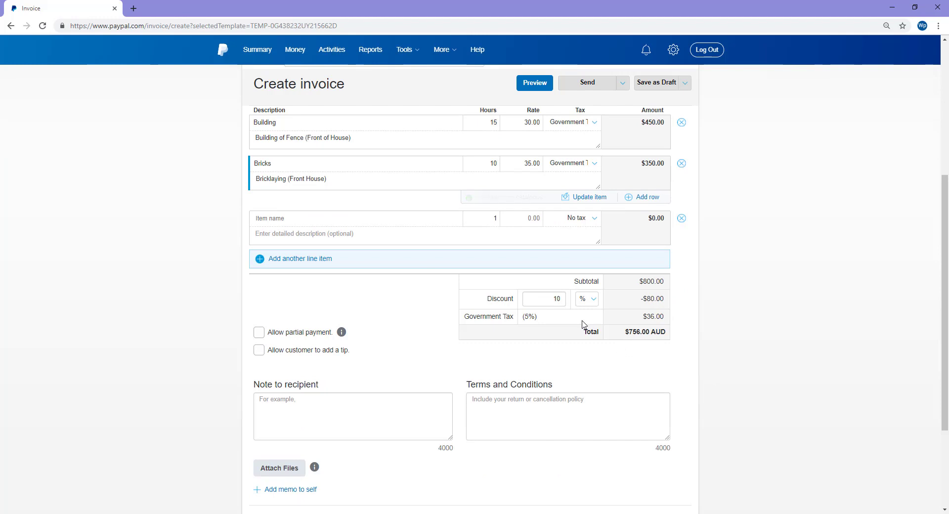
pyautogui.moveTo(648, 319); pyautogui.dragTo(670, 322)
pyautogui.click(680, 326)
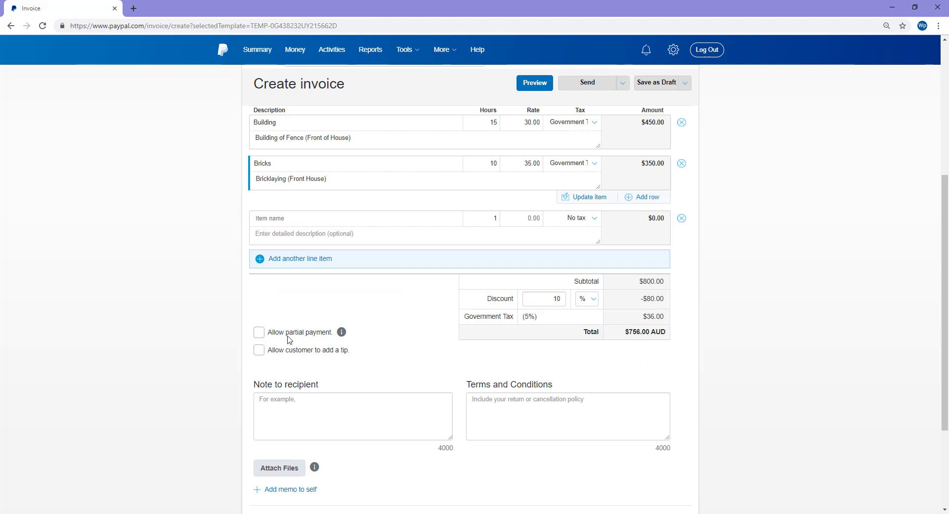
pyautogui.click(258, 353)
# Enter the note to recipient "Thank you it was a pleasure doing business.".
pyautogui.scroll(-3, 364, 356)
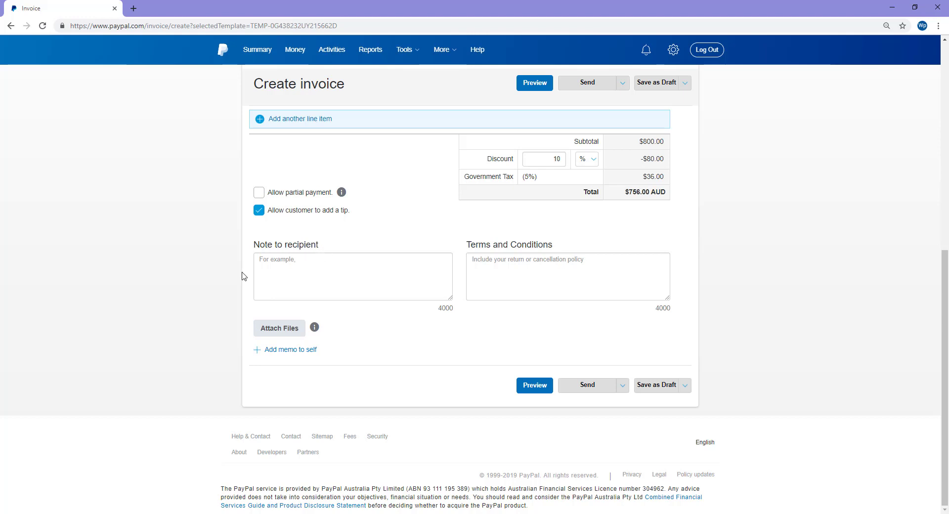
pyautogui.click(281, 261)
pyautogui.write('Thank you it was a pleasure doing business.')
pyautogui.moveTo(280, 261); pyautogui.dragTo(418, 271)
pyautogui.click(419, 265)
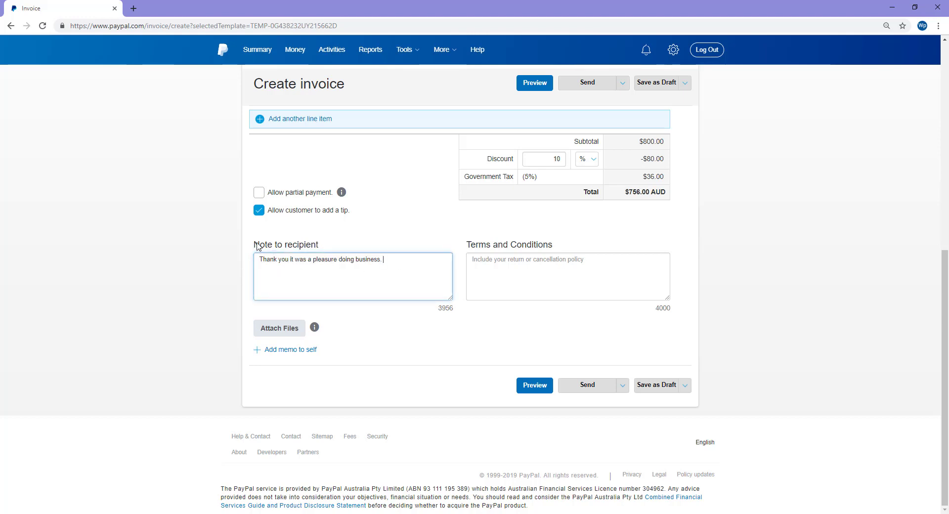
# Look at the Terms and Conditions, file attachment and memo-to-self options without filling them in.
pyautogui.click(502, 265)
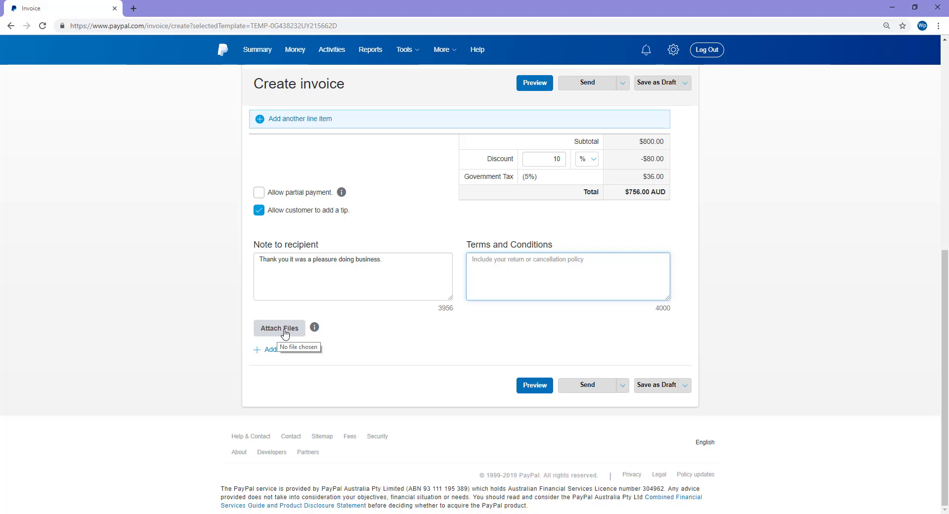
pyautogui.click(329, 339)
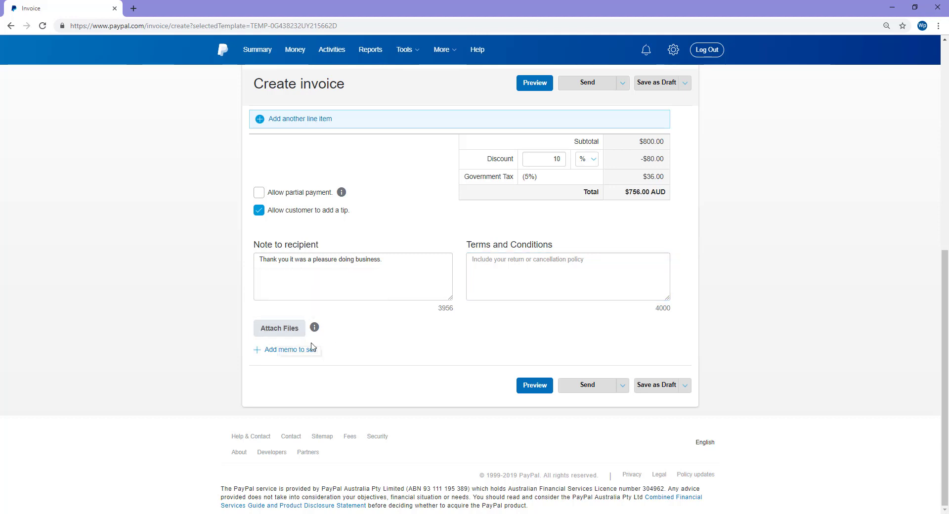
pyautogui.click(419, 356)
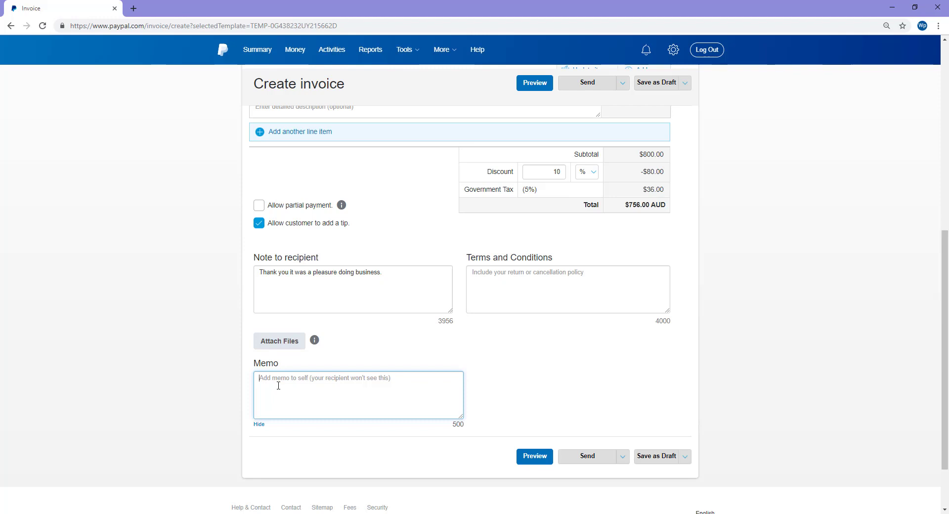
pyautogui.click(510, 351)
# Preview the finished invoice and check its amount due and due date.
pyautogui.moveTo(948, 371); pyautogui.dragTo(942, 204)
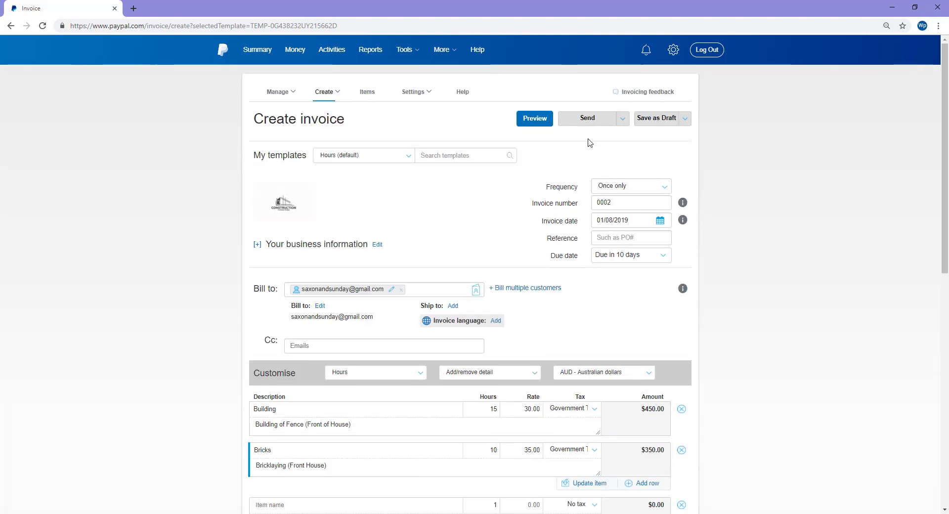
pyautogui.click(536, 120)
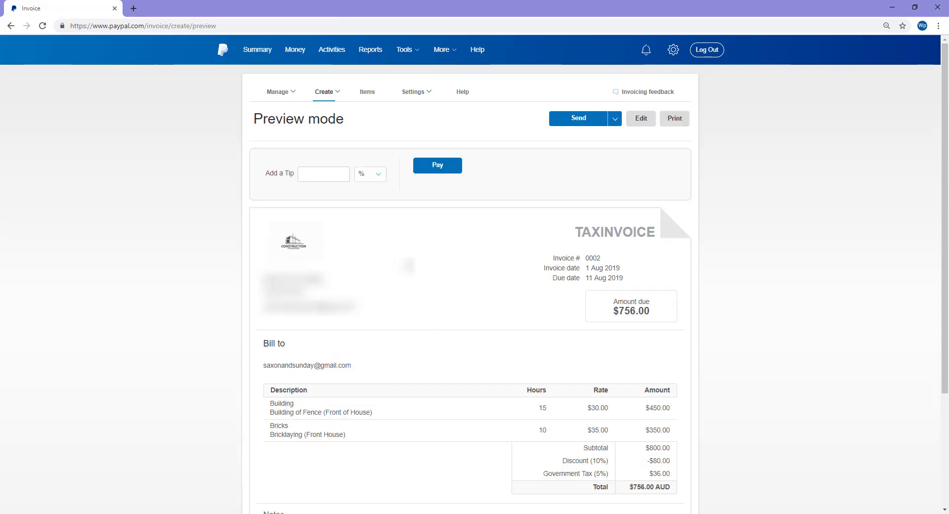
pyautogui.scroll(-2, 415, 267)
pyautogui.moveTo(613, 213); pyautogui.dragTo(653, 215)
pyautogui.click(652, 216)
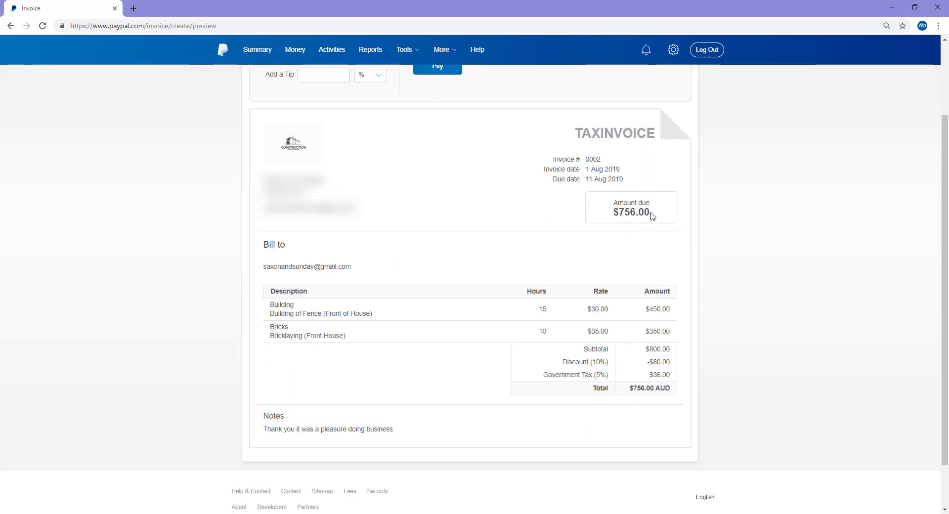
pyautogui.moveTo(586, 181); pyautogui.dragTo(627, 182)
pyautogui.click(626, 182)
# Send the previewed invoice to the customer via PayPal.
pyautogui.scroll(3, 784, 299)
pyautogui.click(614, 119)
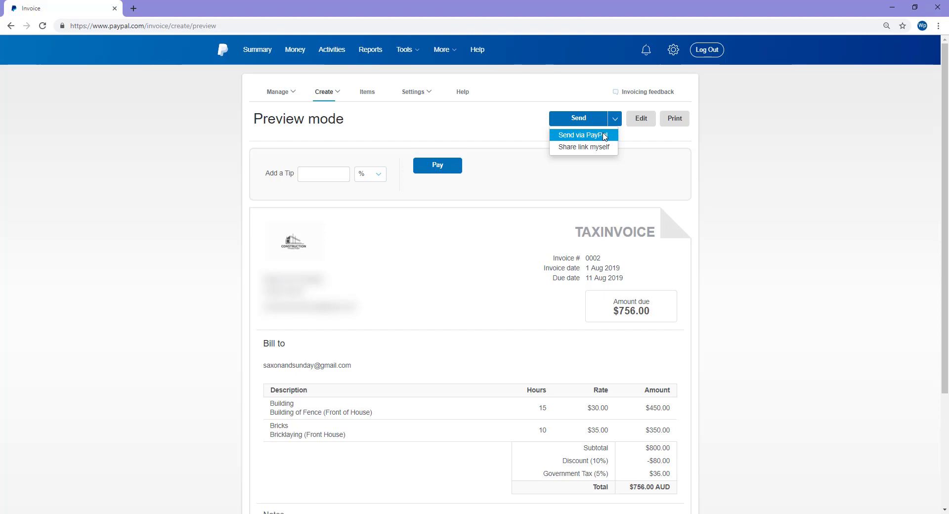
pyautogui.click(605, 135)
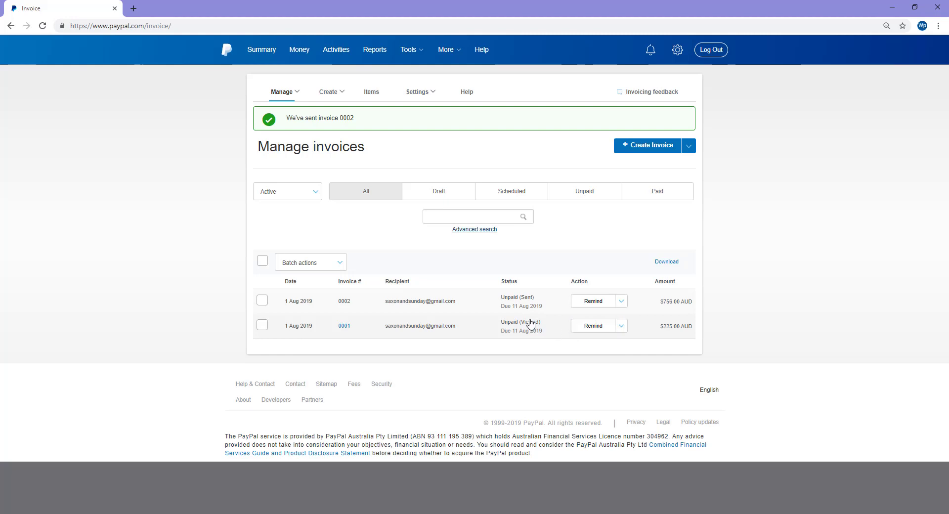
# Go to the list of managed invoices and show the document types available for creation.
pyautogui.click(286, 92)
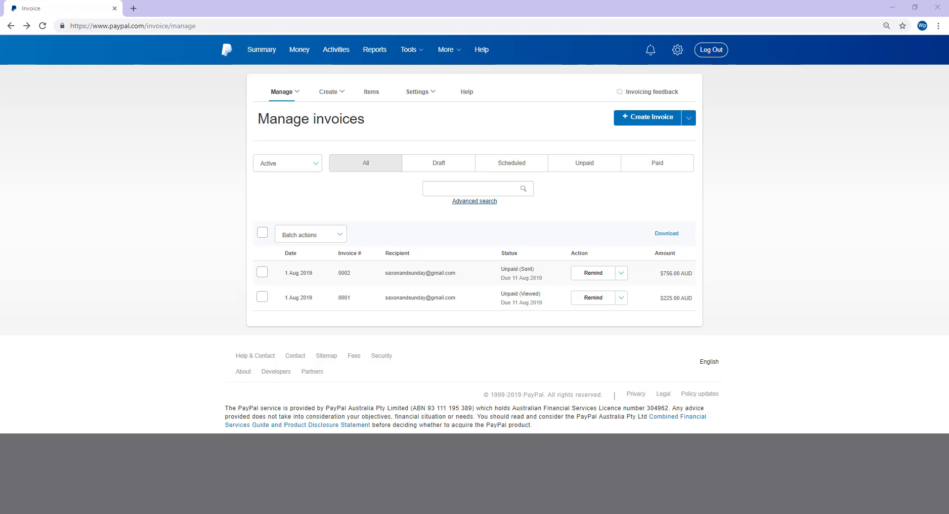
pyautogui.click(687, 121)
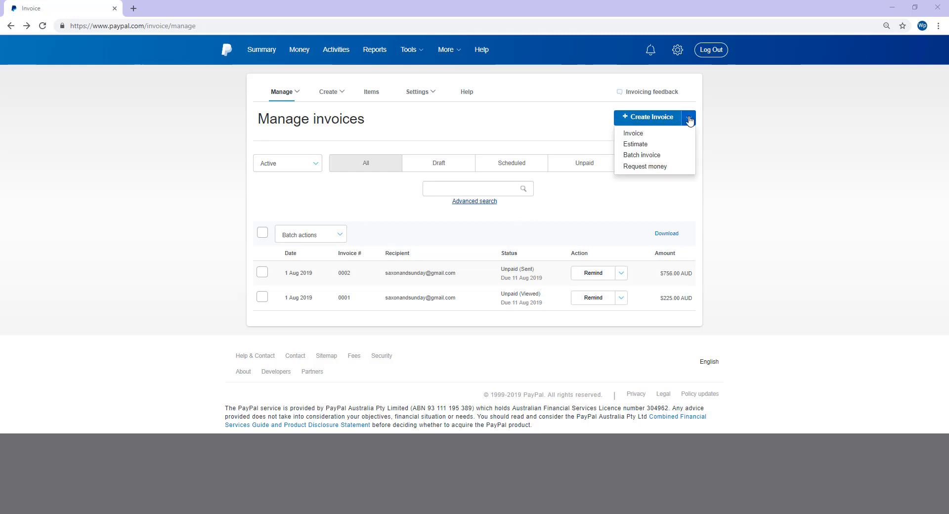
# Start a money request and enter the customer's e-mail address as its recipient.
pyautogui.click(643, 166)
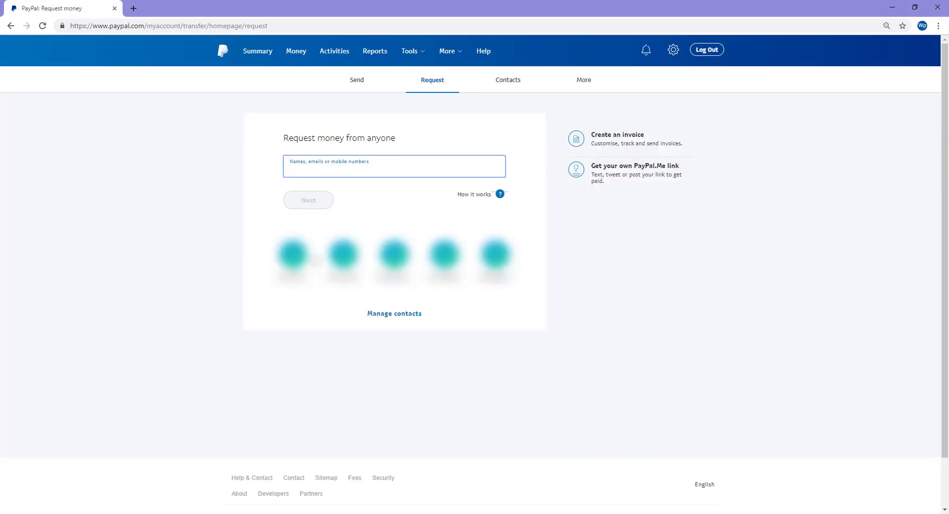
pyautogui.hotkey('ctrl', 'v')
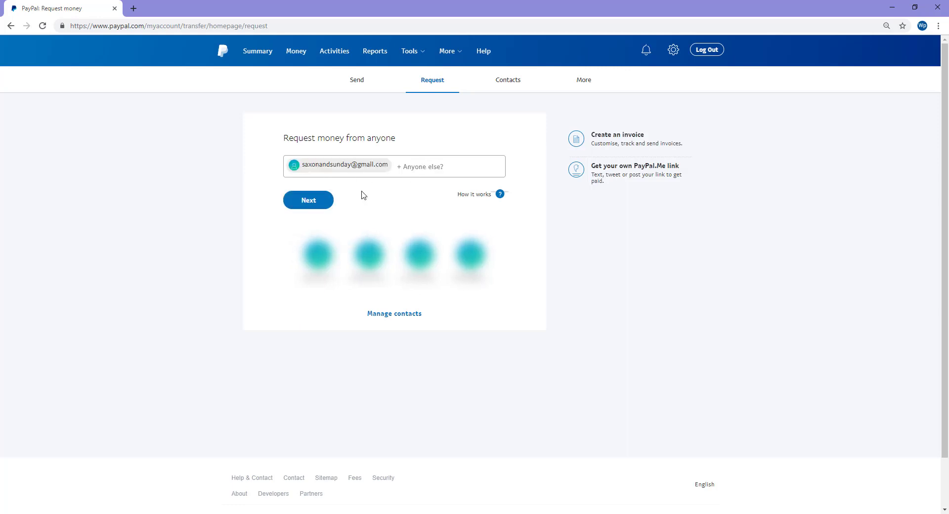
pyautogui.click(323, 201)
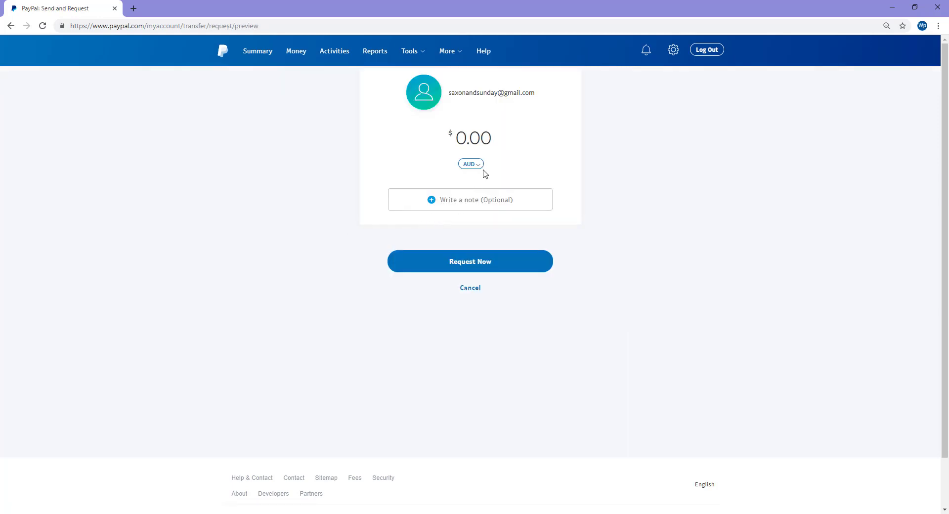
# Request $20.00 AUD with the note "Please send money for dinner." and send the request.
pyautogui.write('2000')
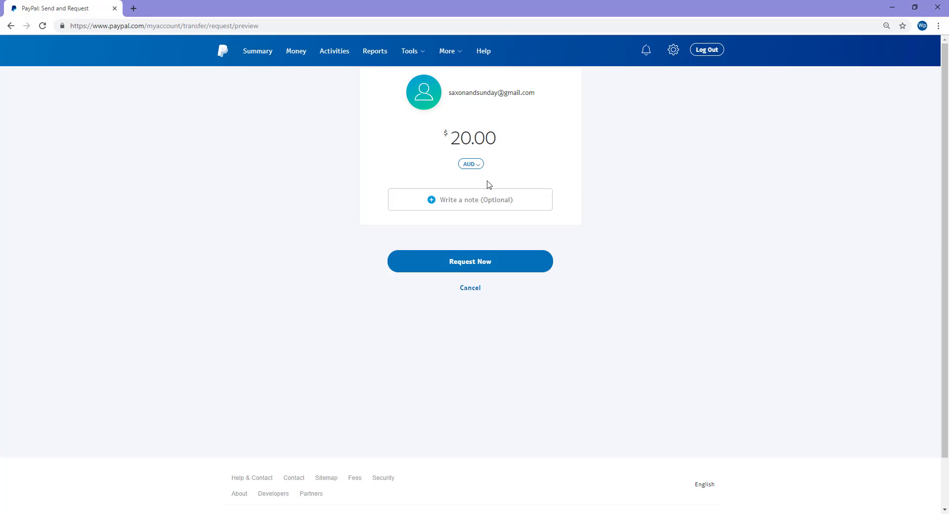
pyautogui.click(447, 203)
pyautogui.write('Please send money for dinner.')
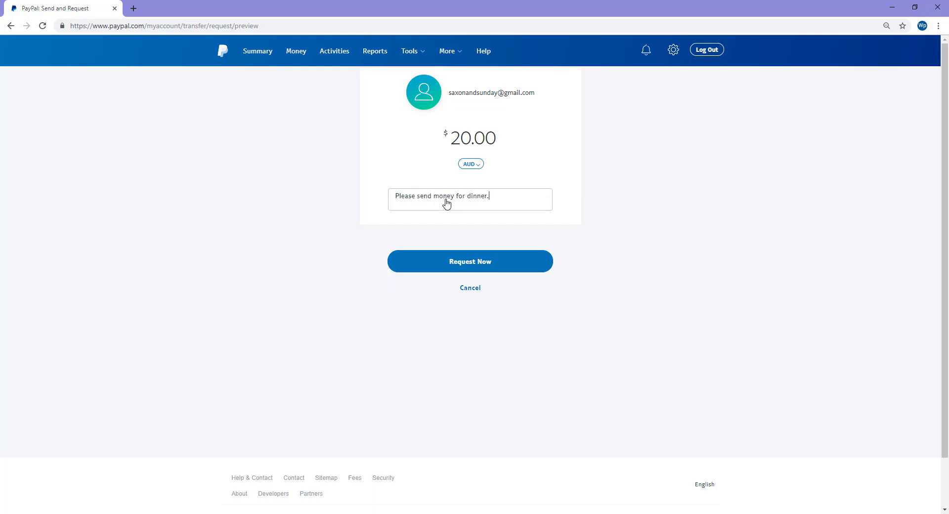
pyautogui.click(488, 267)
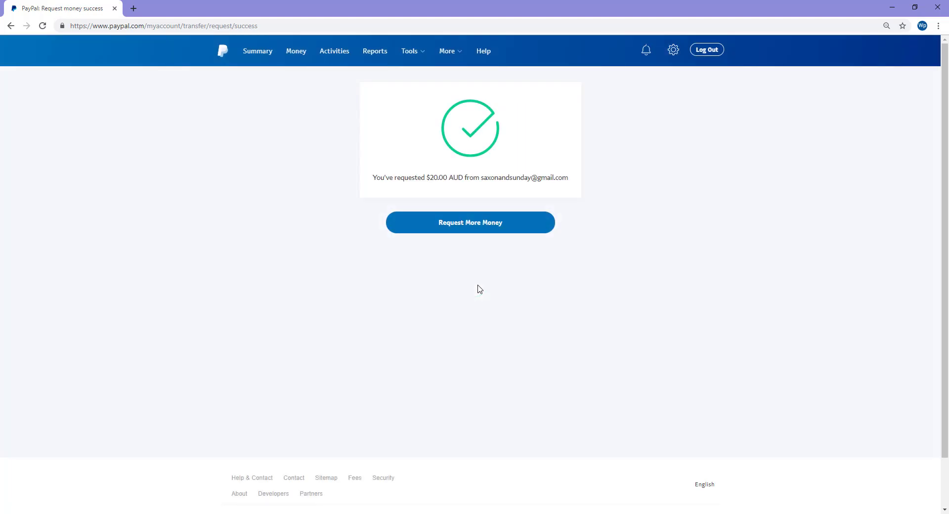